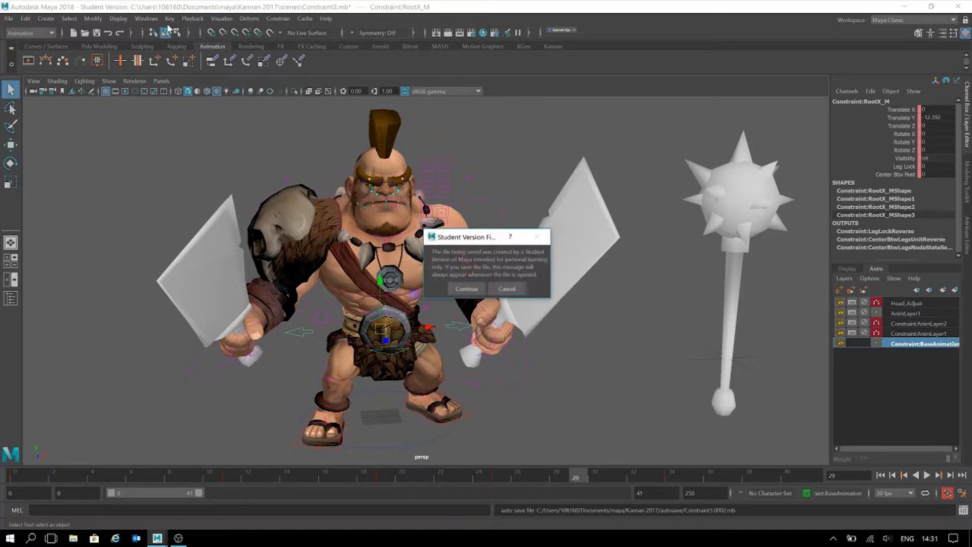
- Continue saving the scene past the student-version notice and open the Playblast options
left_click(455, 288)
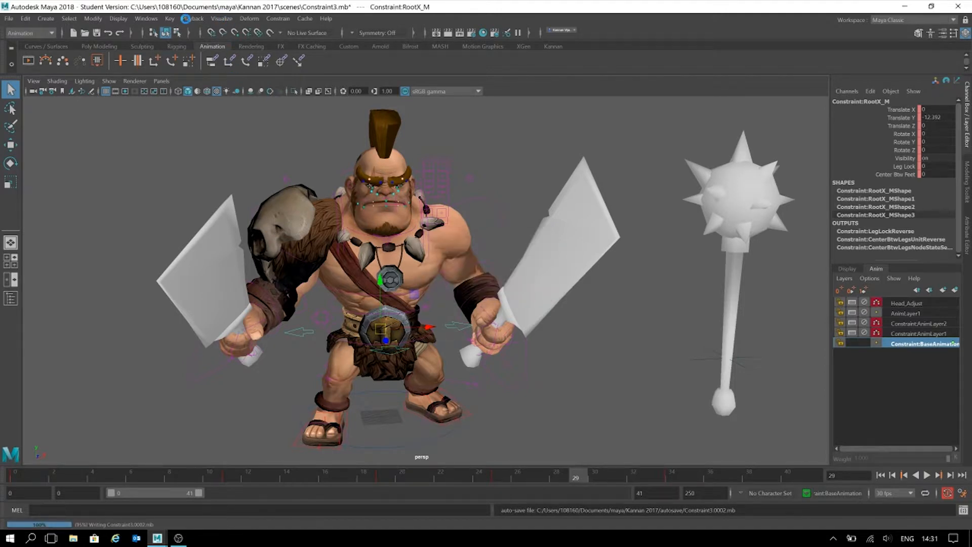
key("w")
left_click(187, 19)
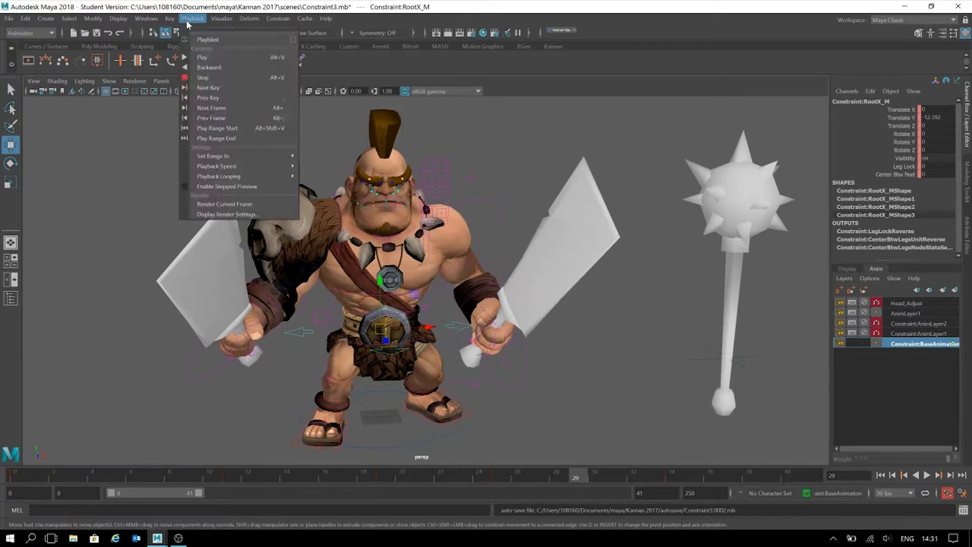
left_click(293, 40)
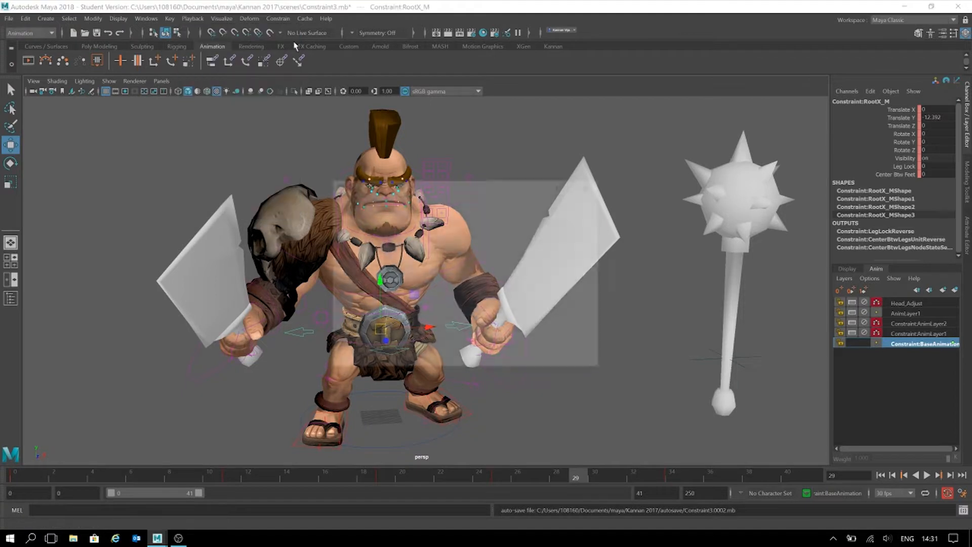
left_click_drag(468, 190, 668, 158)
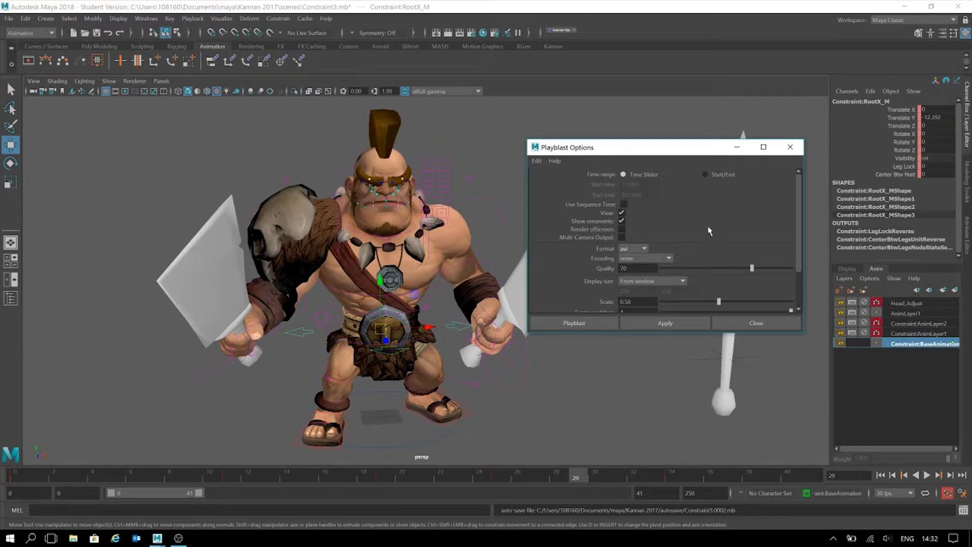
scroll(708, 230, "down", 2)
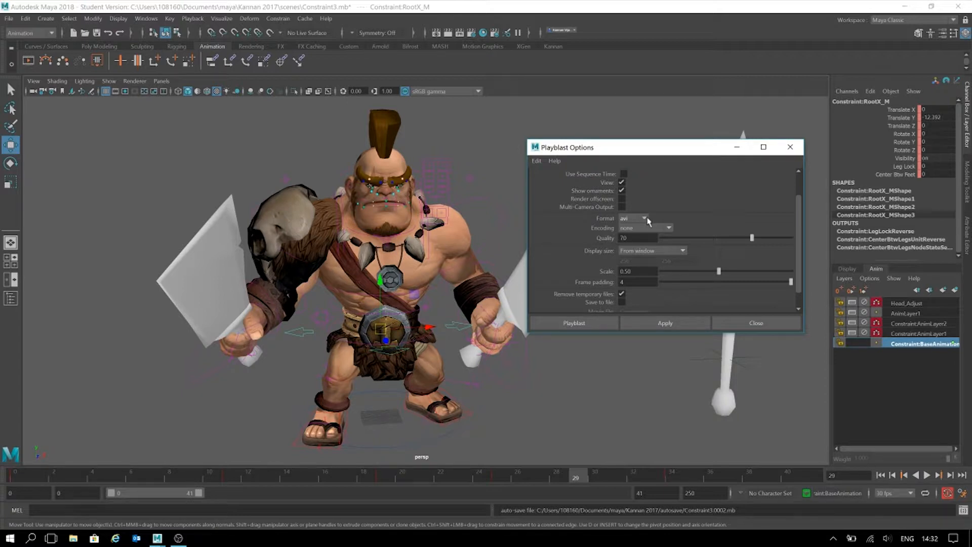
scroll(688, 254, "up", 2)
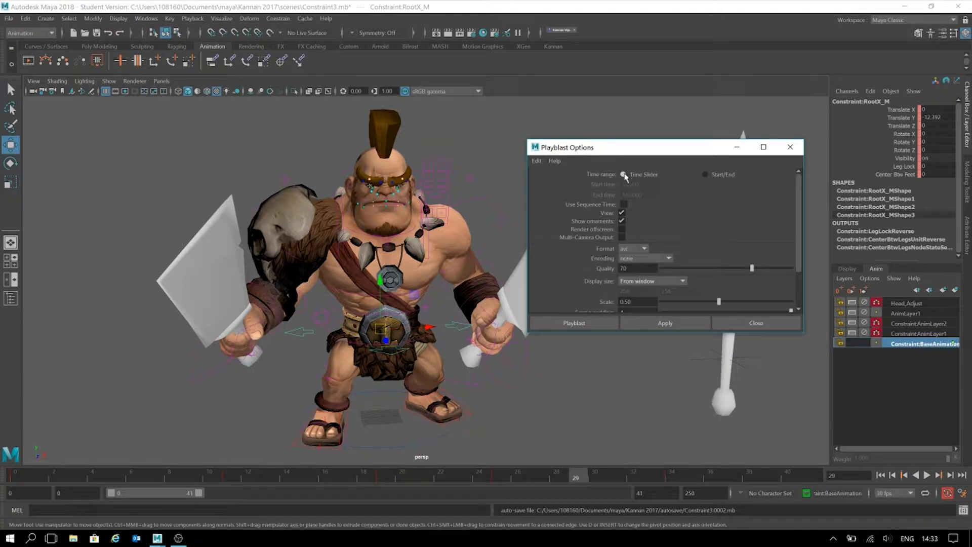
left_click_drag(595, 149, 550, 144)
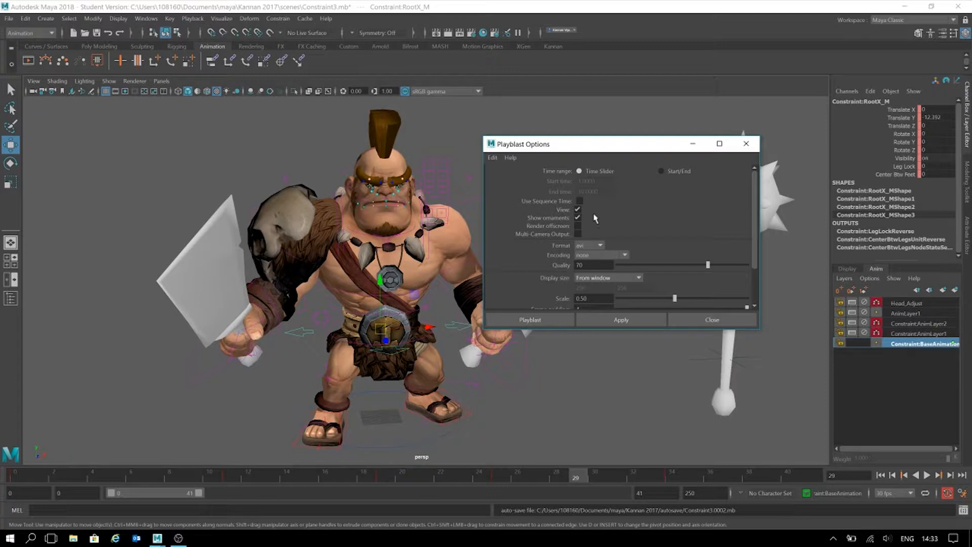
- Try the Start/End time range for the playblast and return to Time Slider
left_click(680, 175)
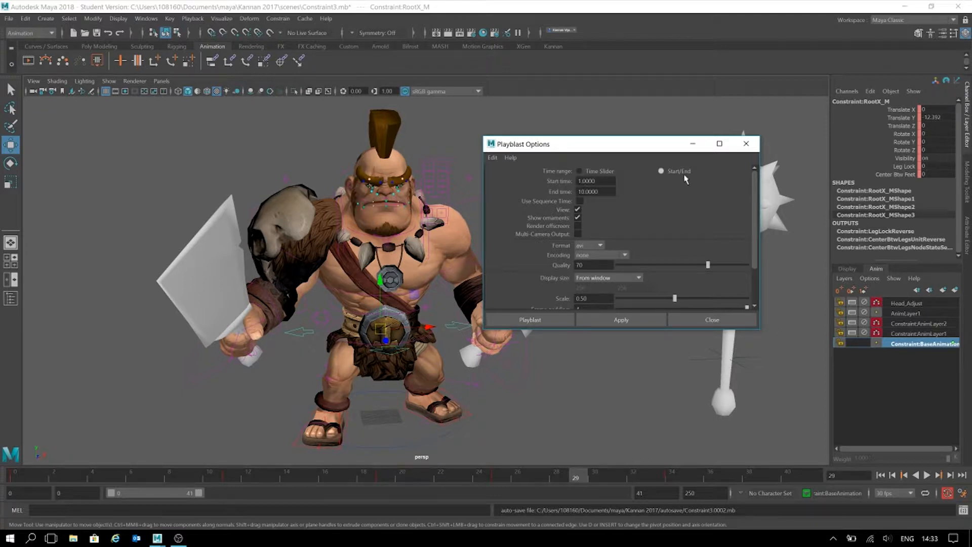
left_click(600, 174)
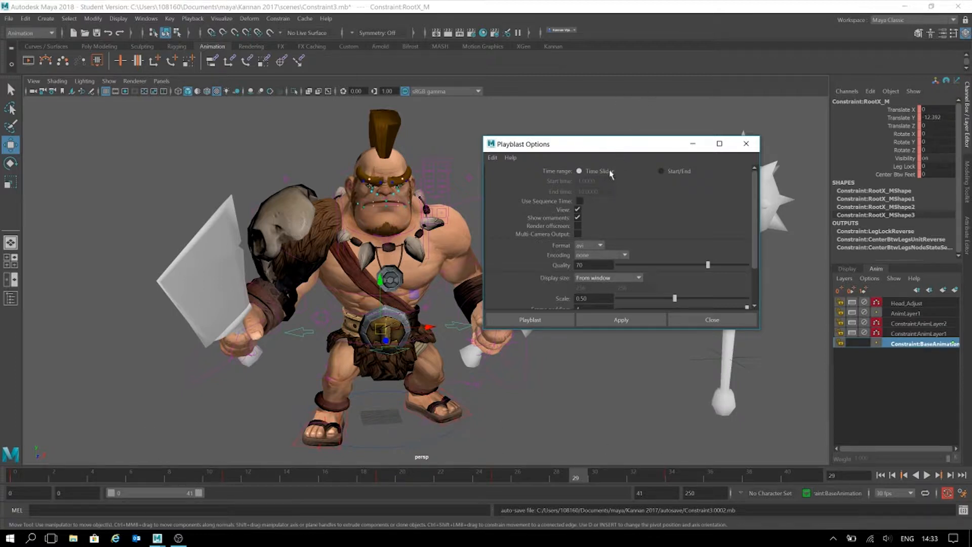
left_click(665, 174)
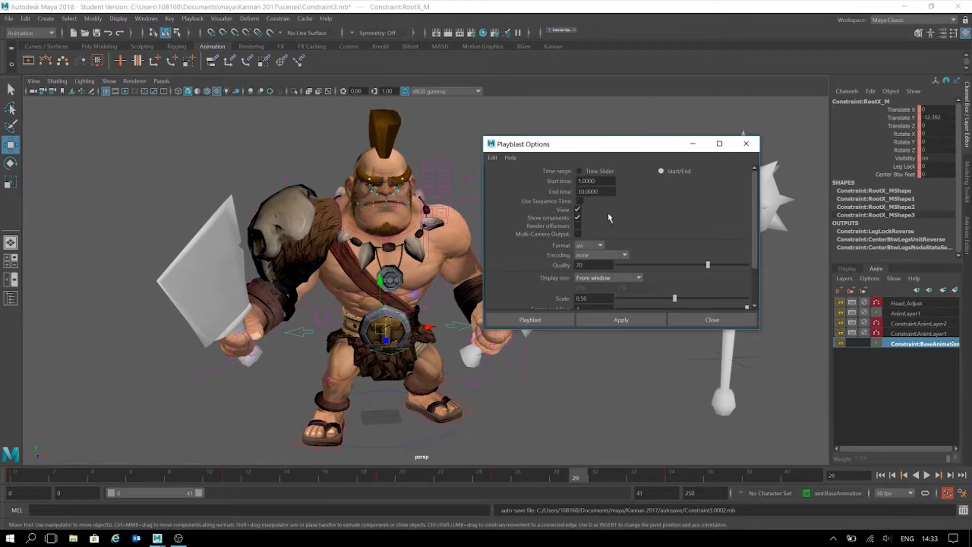
left_click(589, 172)
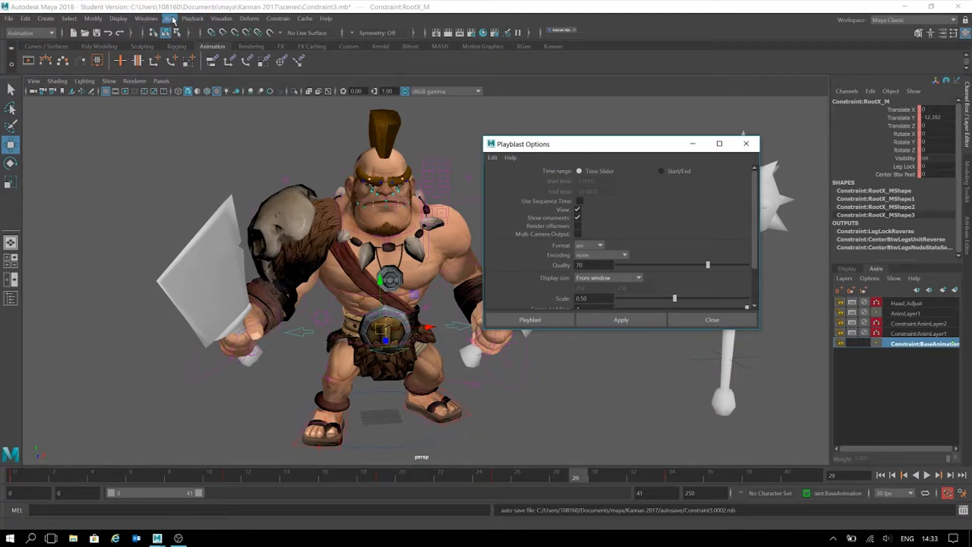
- Keep the Animation menu set active and enlarge the Playblast options window to show all its settings
left_click(22, 33)
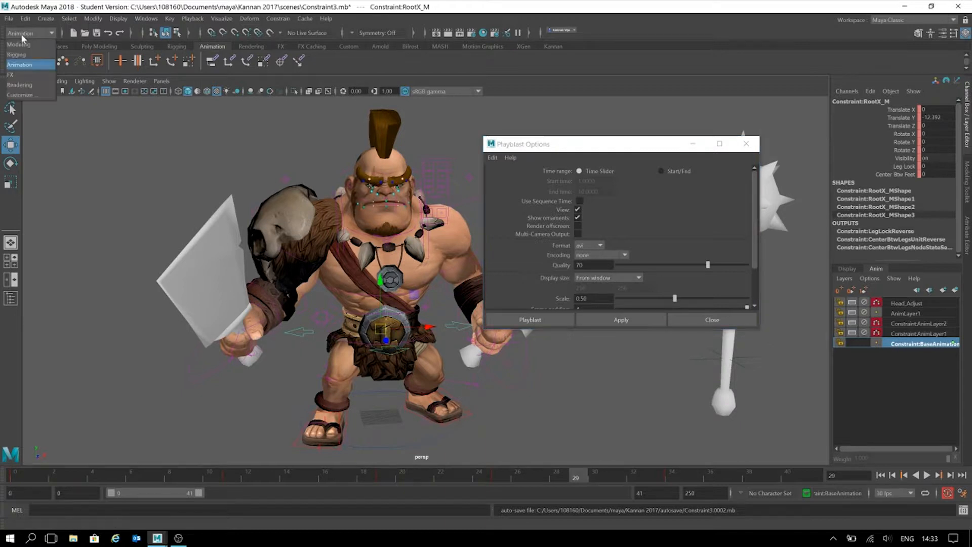
left_click(32, 65)
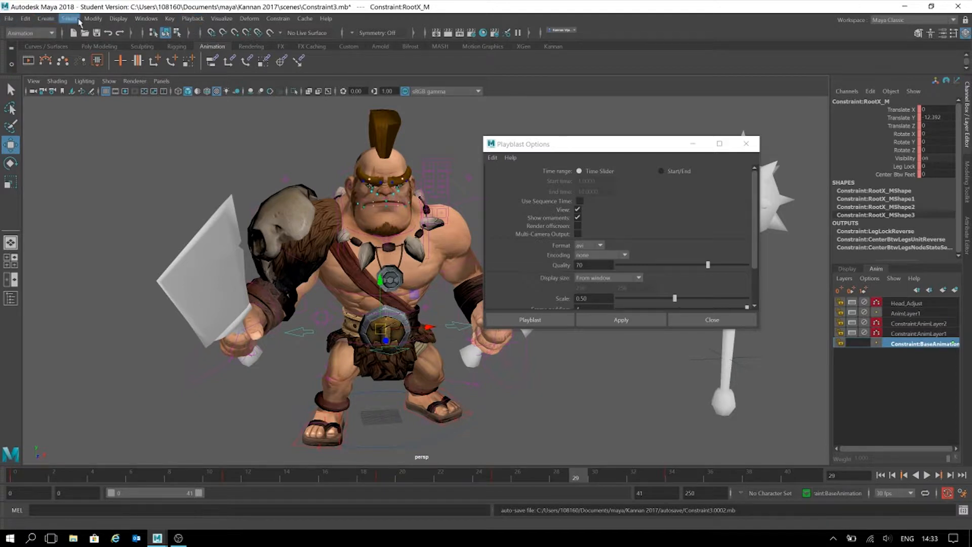
left_click(192, 20)
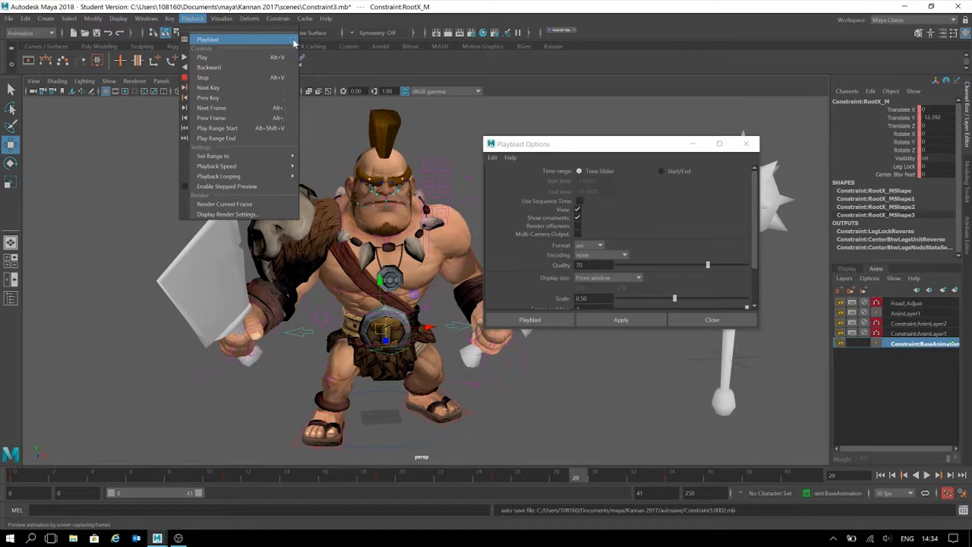
left_click(663, 147)
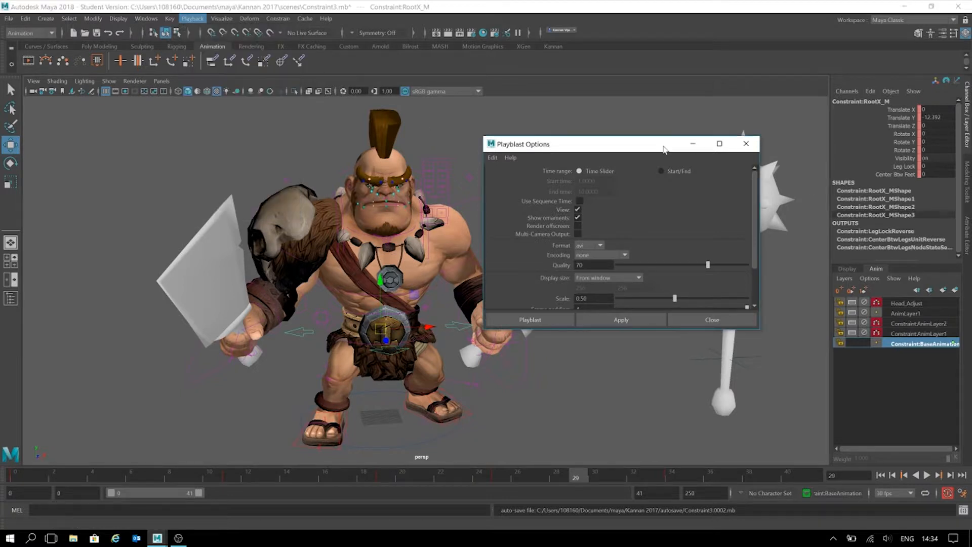
left_click_drag(653, 151, 591, 125)
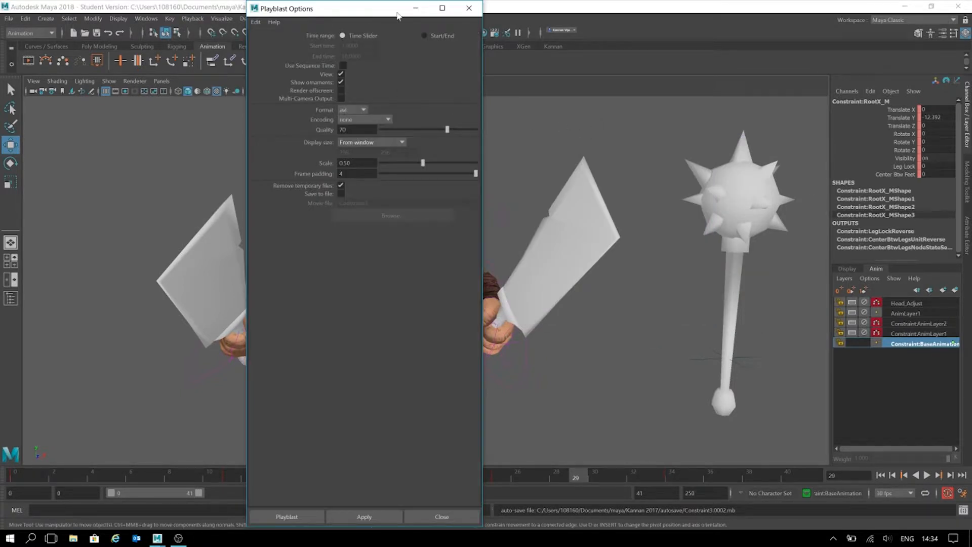
left_click_drag(363, 4, 666, 100)
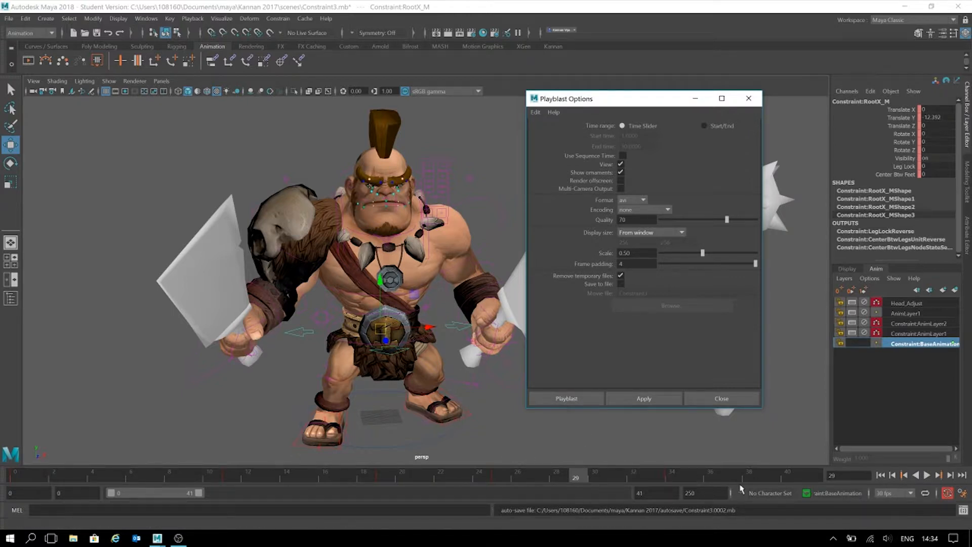
- Keep the playblast time range on Time Slider, enable Use Sequence Time, and leave Multi-Camera Output off
left_click(726, 128)
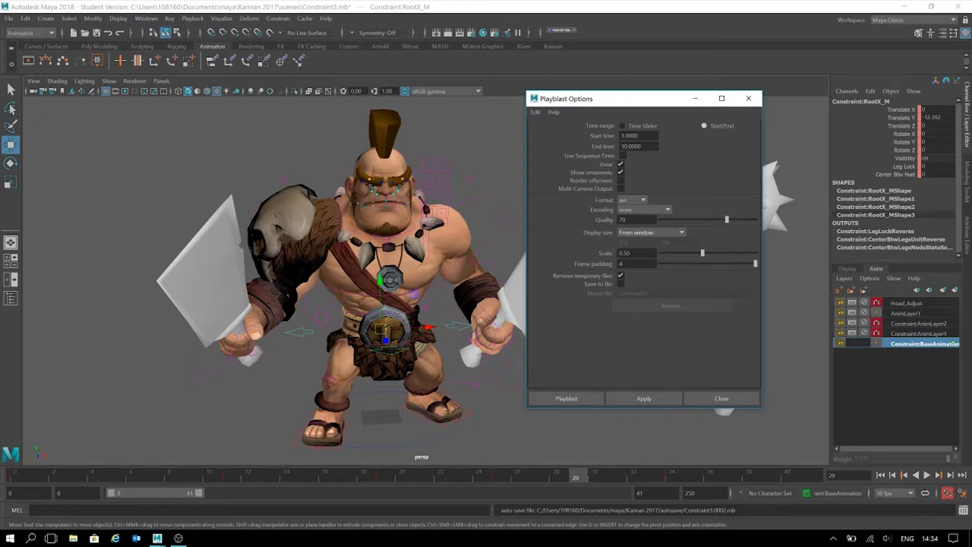
left_click(637, 126)
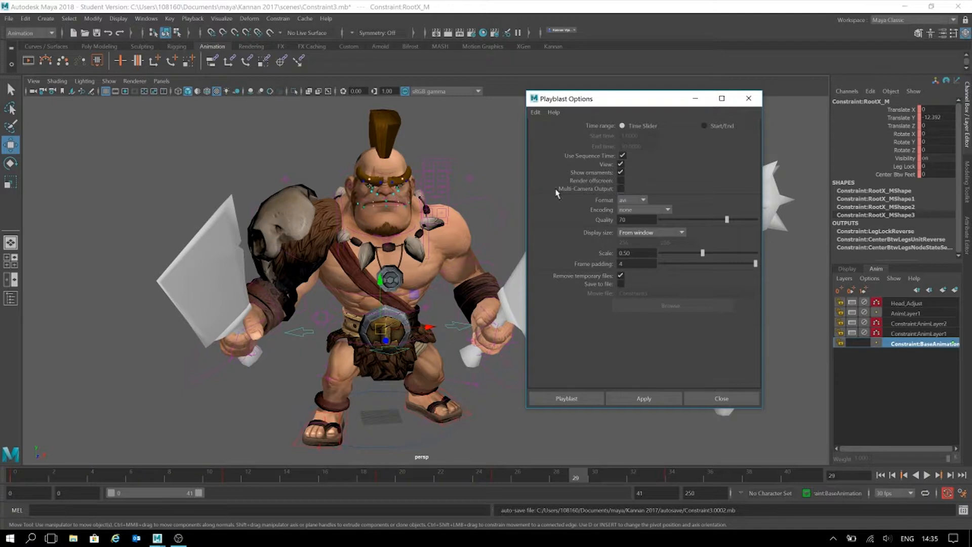
left_click(620, 188)
left_click(620, 188)
- Set the playblast format to qt and its encoding to H.264
left_click(660, 213)
left_click(694, 199)
left_click(643, 202)
left_click(630, 211)
left_click(629, 212)
left_click(653, 209)
scroll(649, 287, "down", 1)
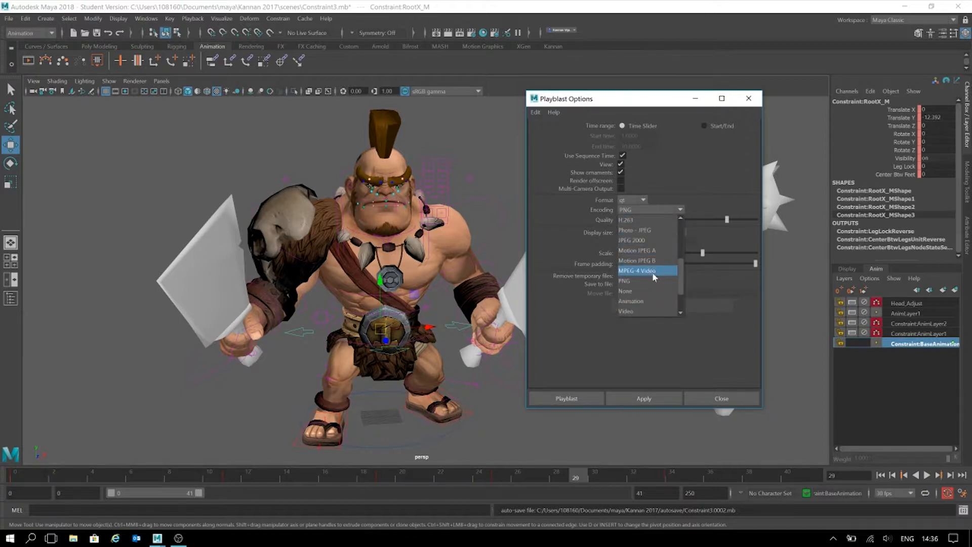
scroll(656, 294, "up", 4)
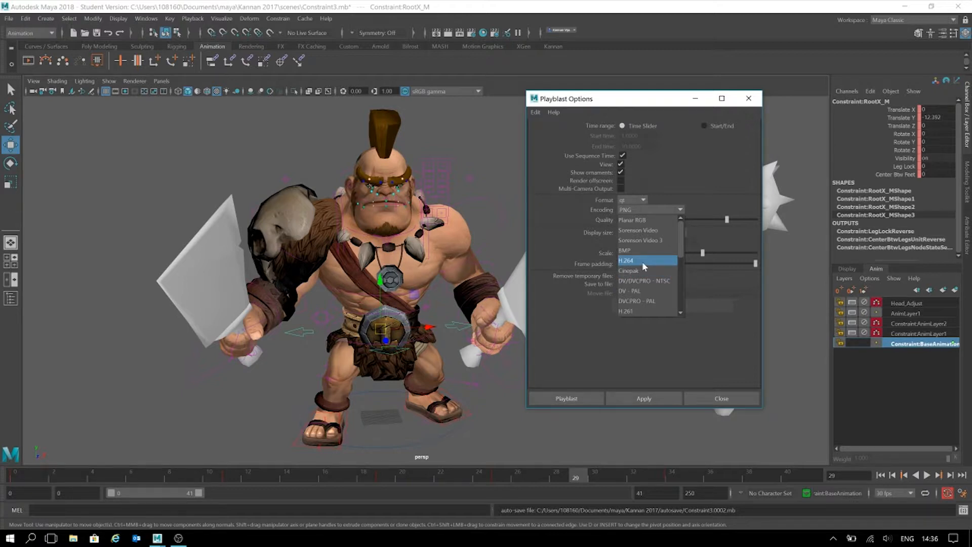
left_click(642, 262)
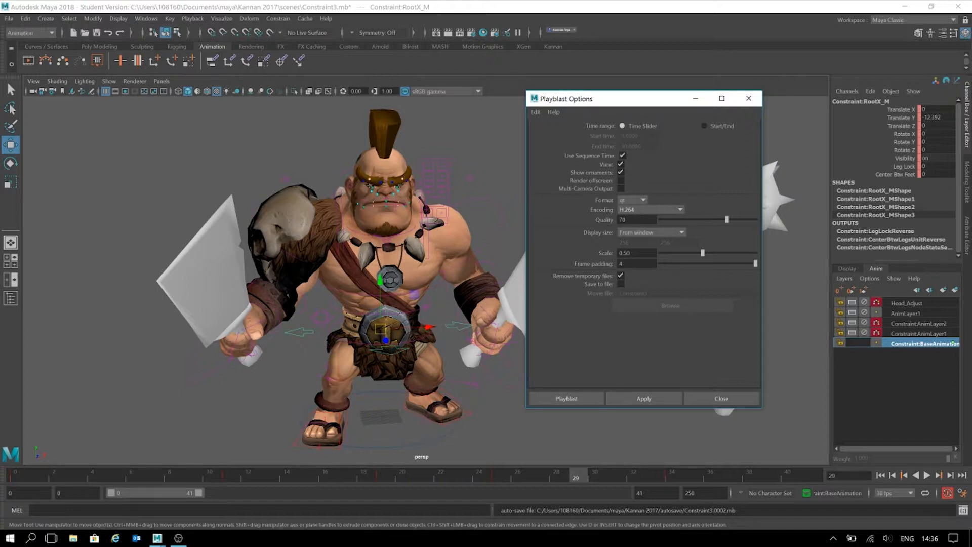
left_click(661, 209)
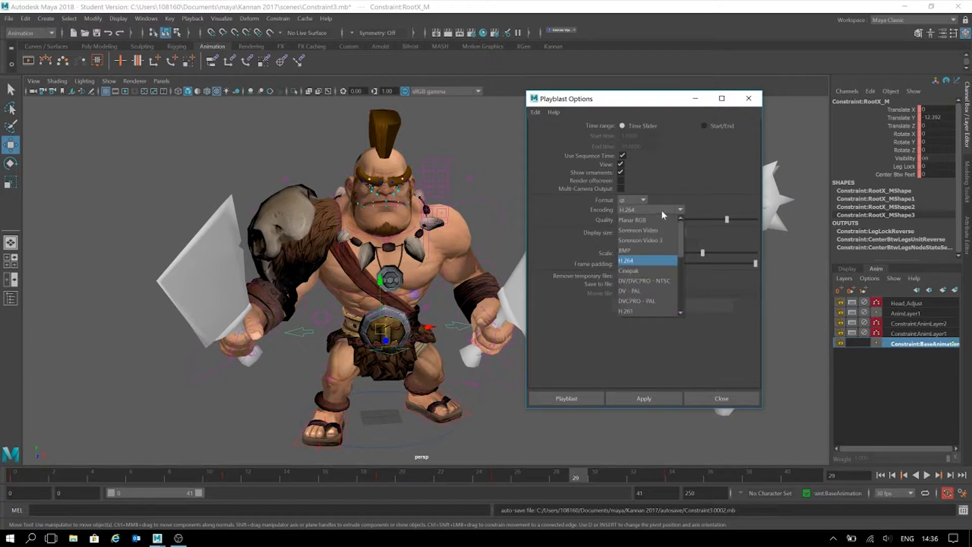
left_click(671, 263)
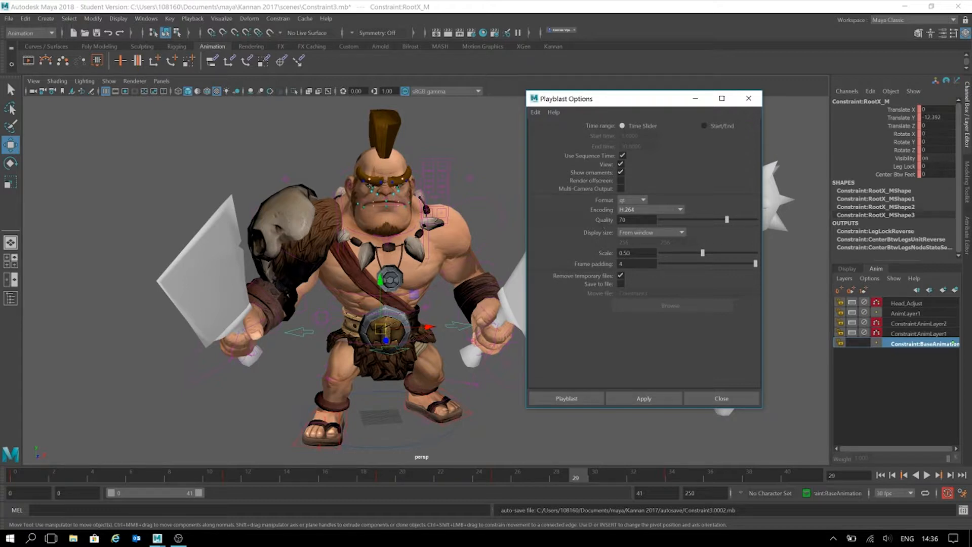
- Raise the playblast quality to 100
left_click(642, 219)
left_click(669, 234)
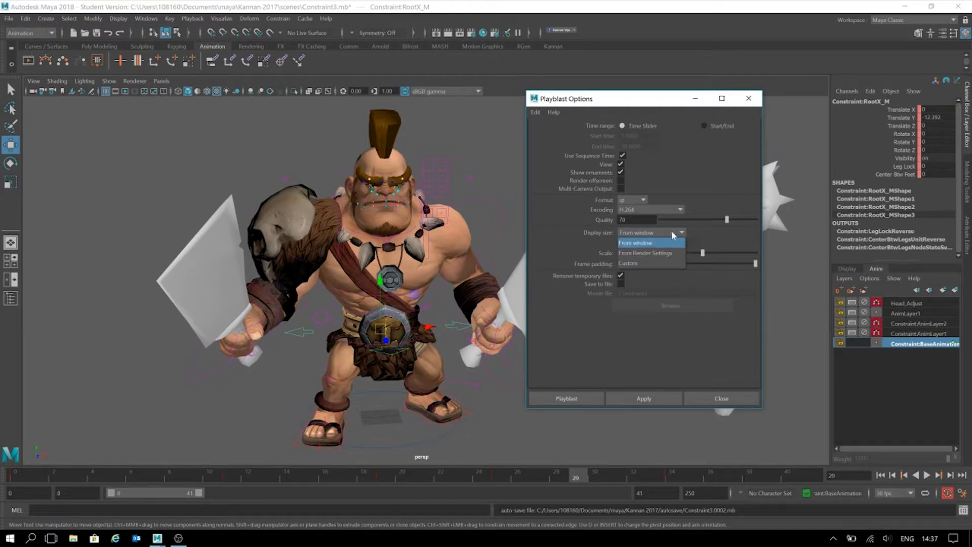
left_click(702, 228)
left_click_drag(727, 219, 758, 223)
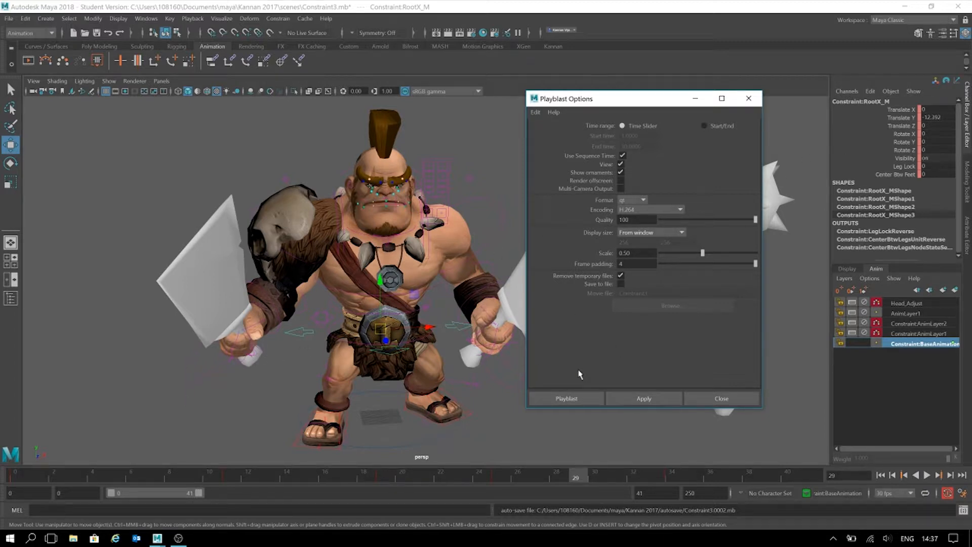
- Try the Custom display size for the playblast and set it to From Render Settings
left_click(659, 232)
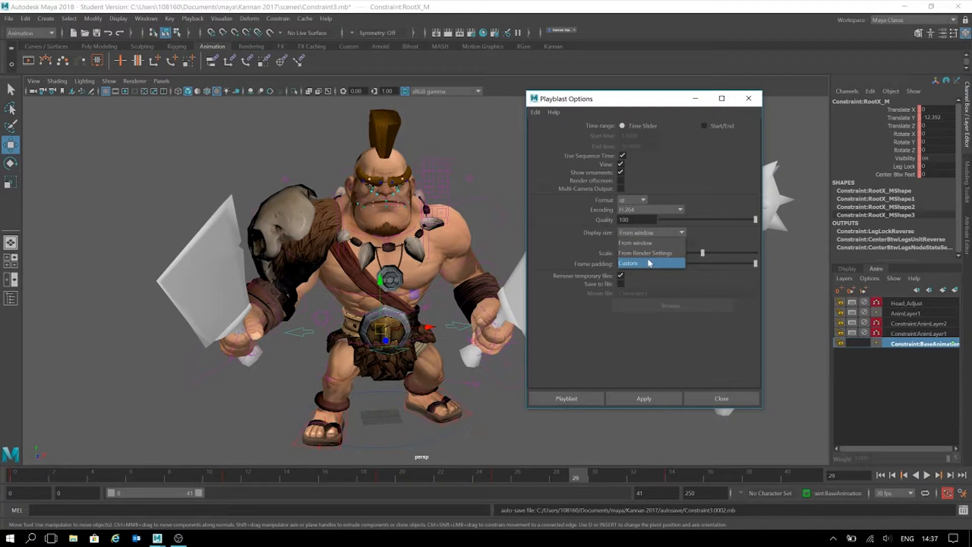
left_click(653, 252)
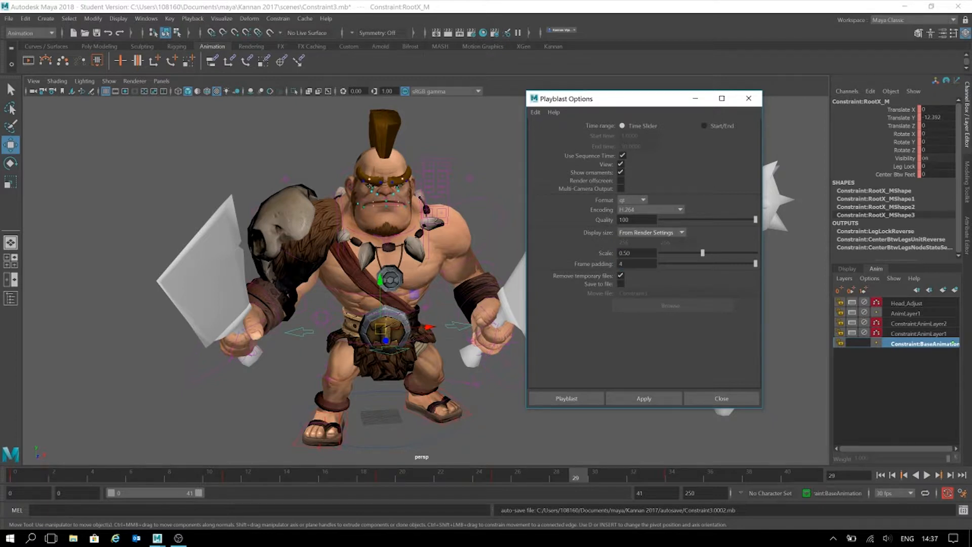
left_click(674, 232)
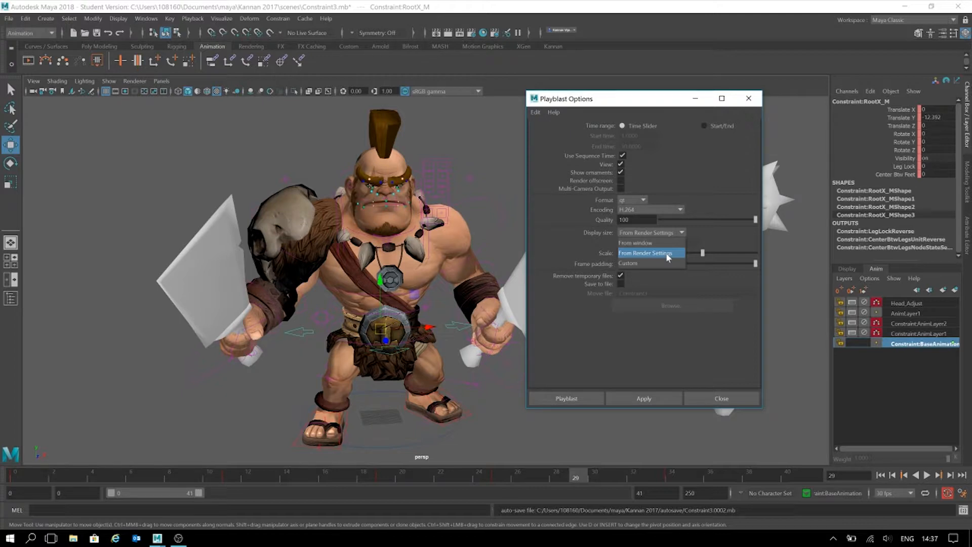
left_click(669, 257)
left_click(664, 232)
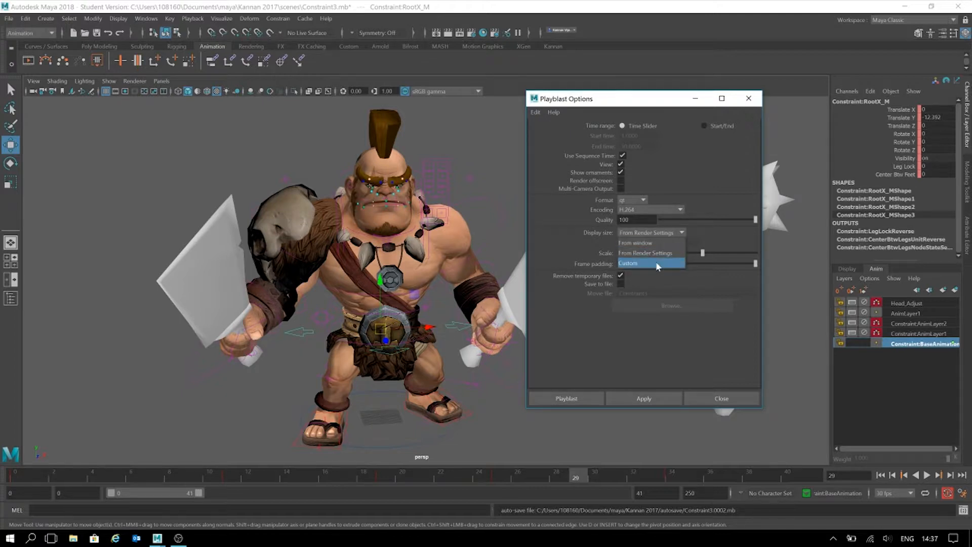
left_click(655, 262)
key("Tab")
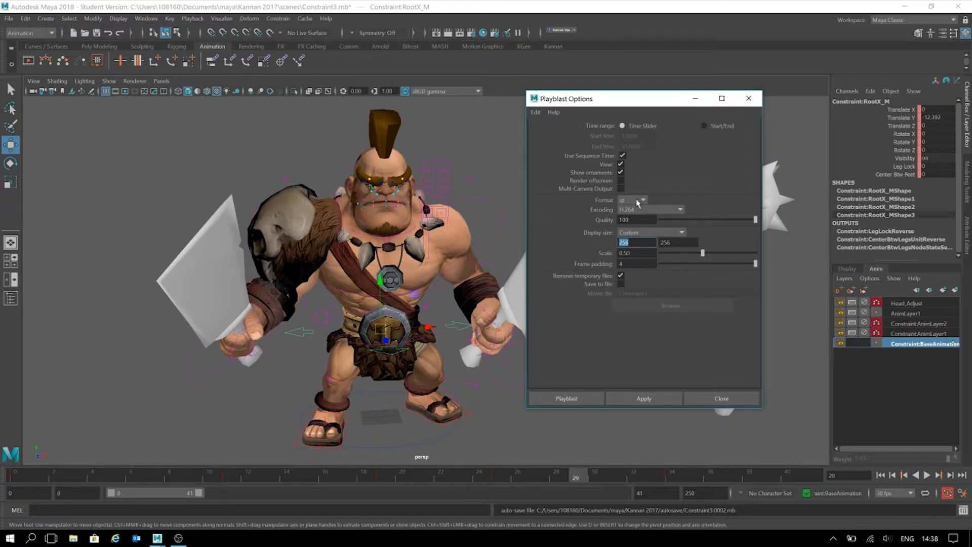
left_click(632, 232)
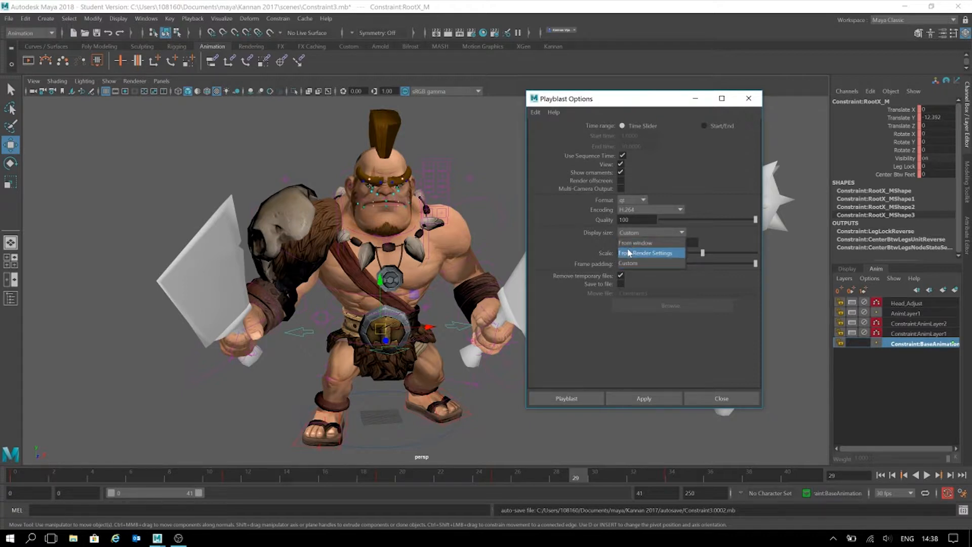
left_click(629, 252)
left_click(642, 233)
left_click(642, 254)
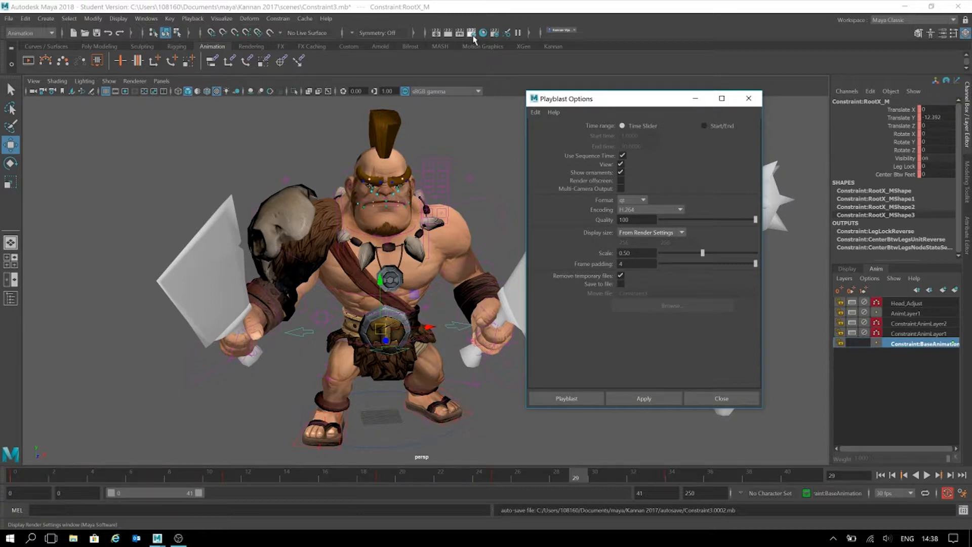
- Open the Render Settings and keep Maya Software as the renderer
left_click(472, 34)
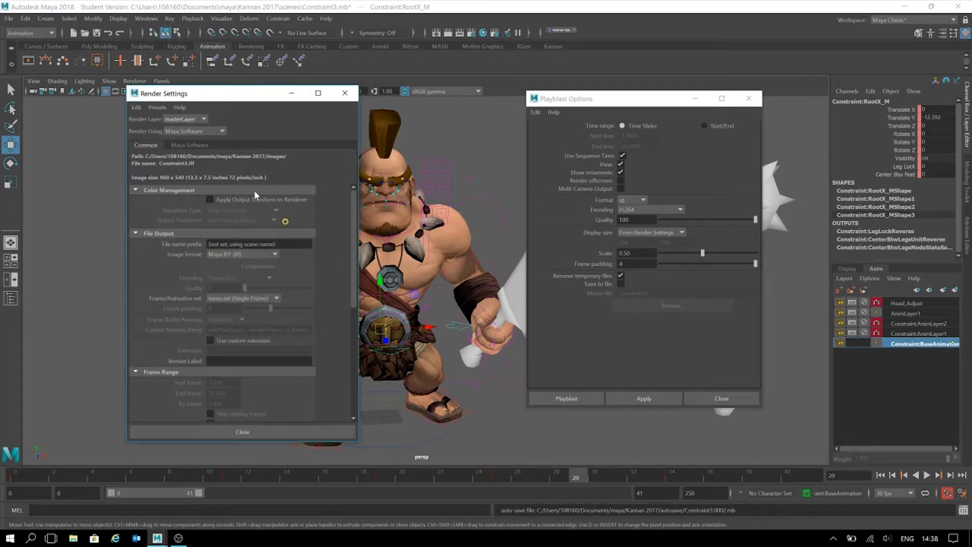
left_click(199, 132)
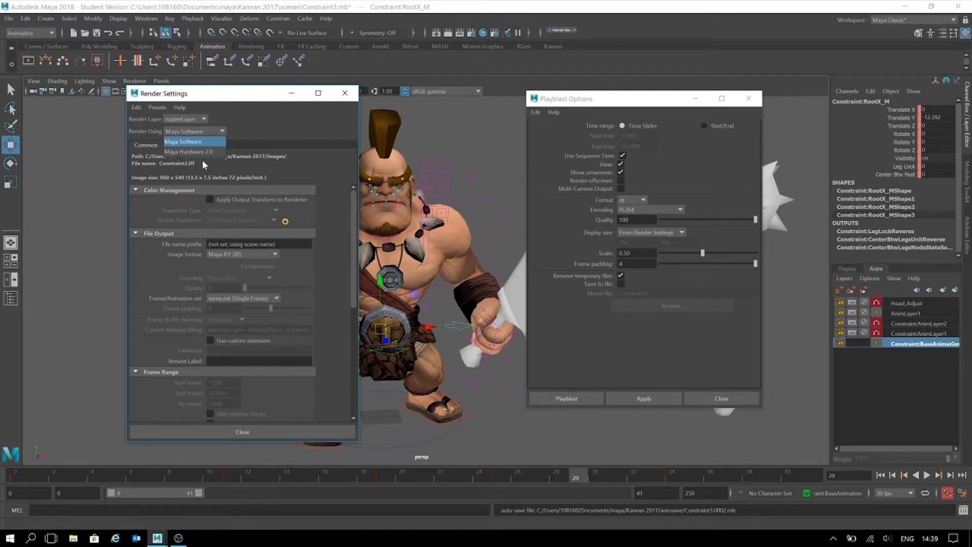
left_click(191, 132)
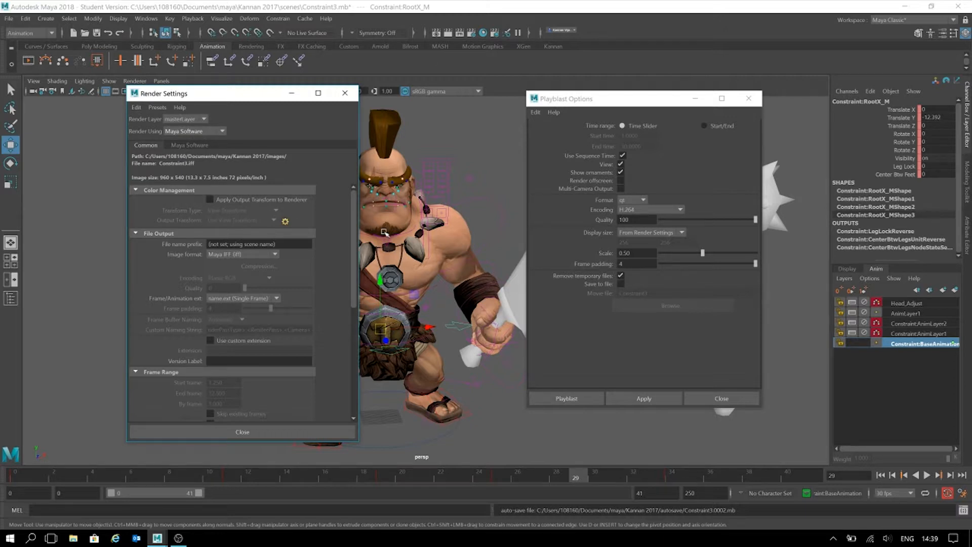
- Look through the Common render settings and the available image formats
left_click_drag(352, 218, 347, 262)
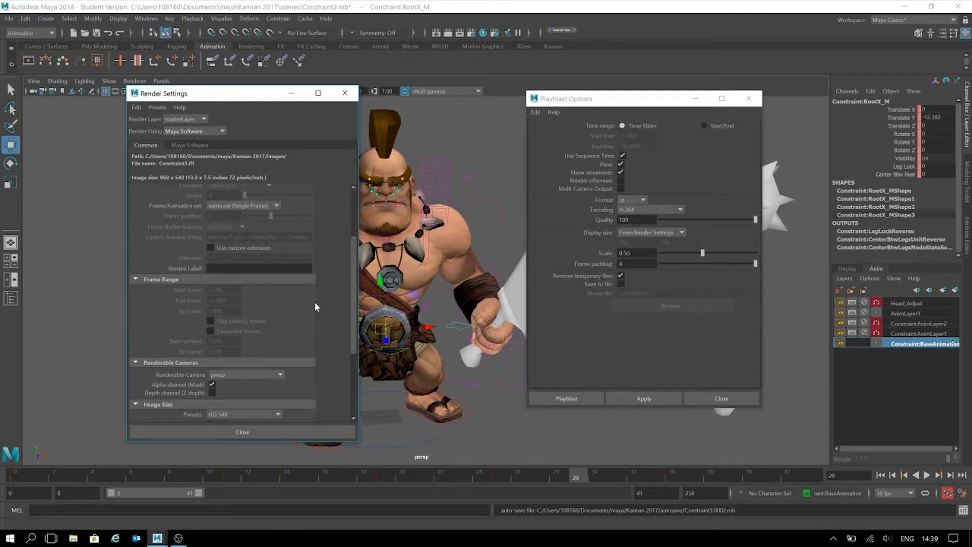
scroll(275, 225, "up", 1)
scroll(287, 239, "up", 1)
scroll(287, 248, "down", 3)
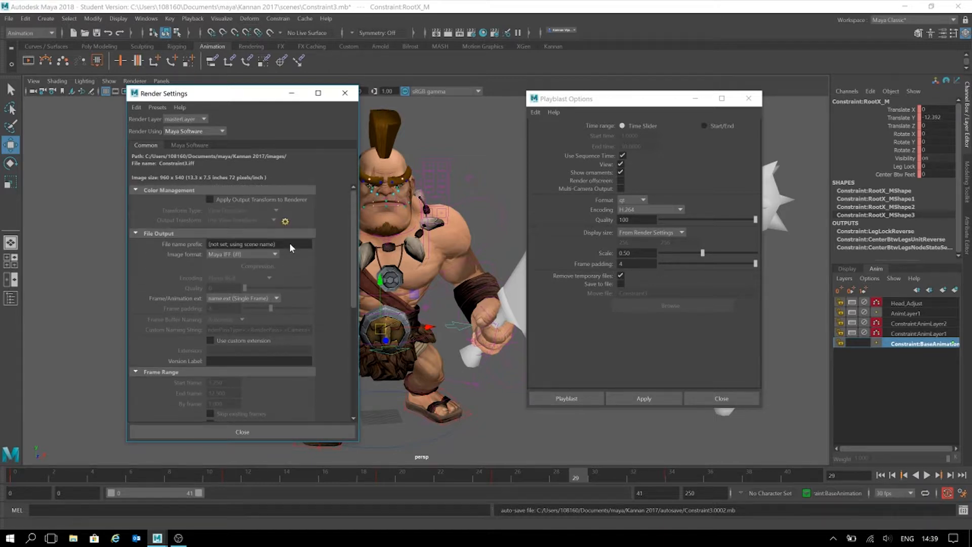
scroll(291, 240, "up", 2)
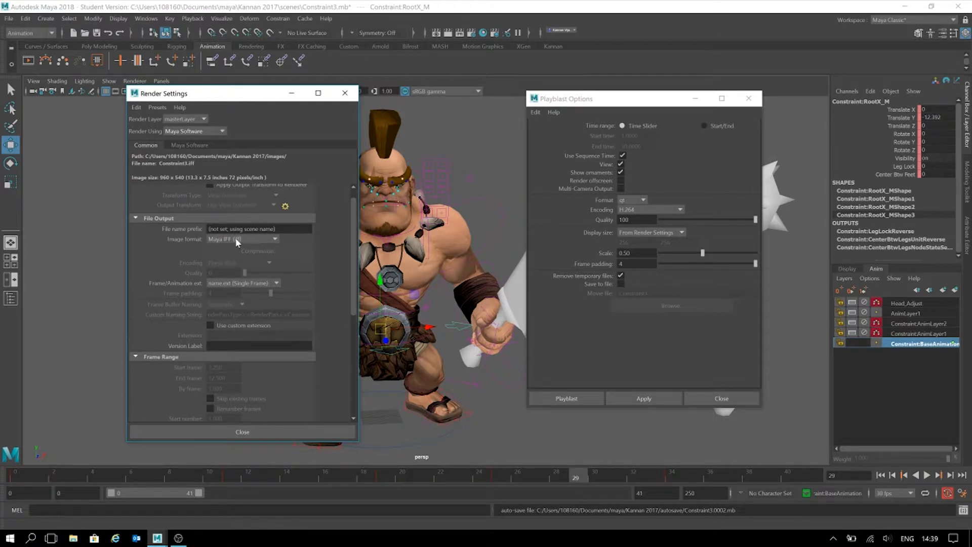
scroll(236, 238, "up", 1)
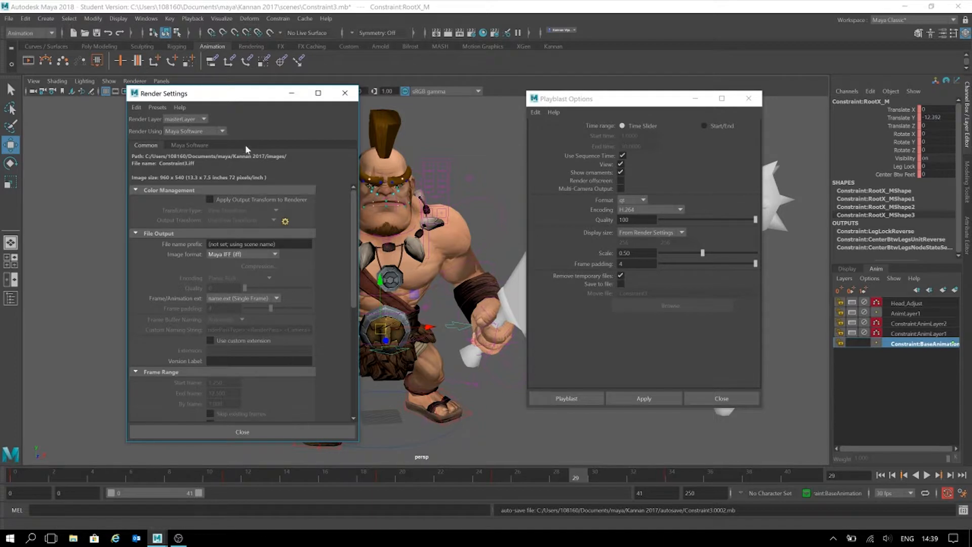
left_click(239, 254)
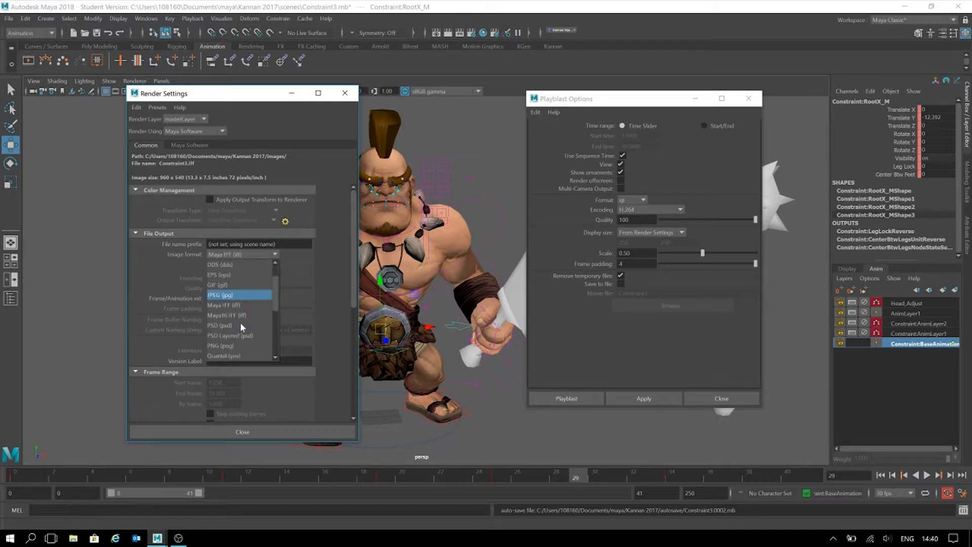
scroll(224, 358, "down", 1)
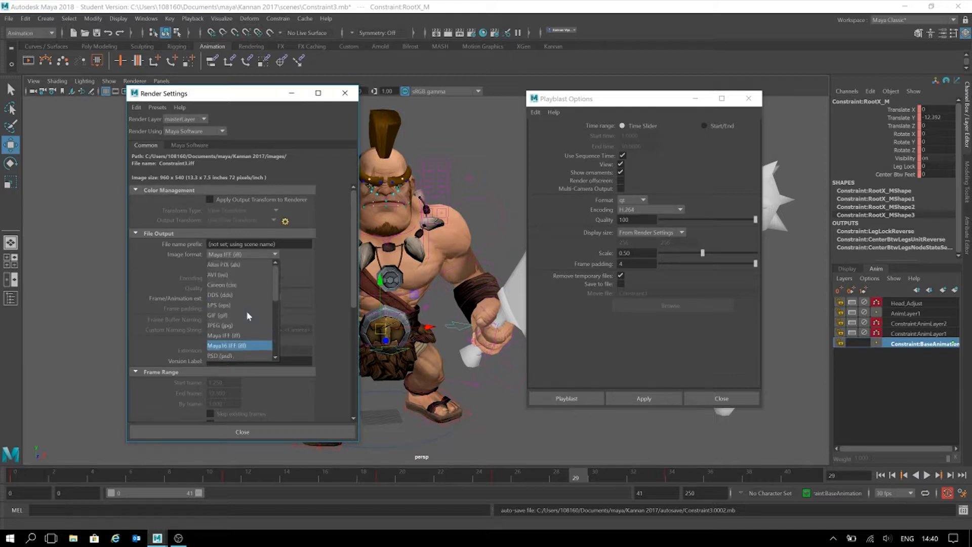
scroll(231, 279, "up", 1)
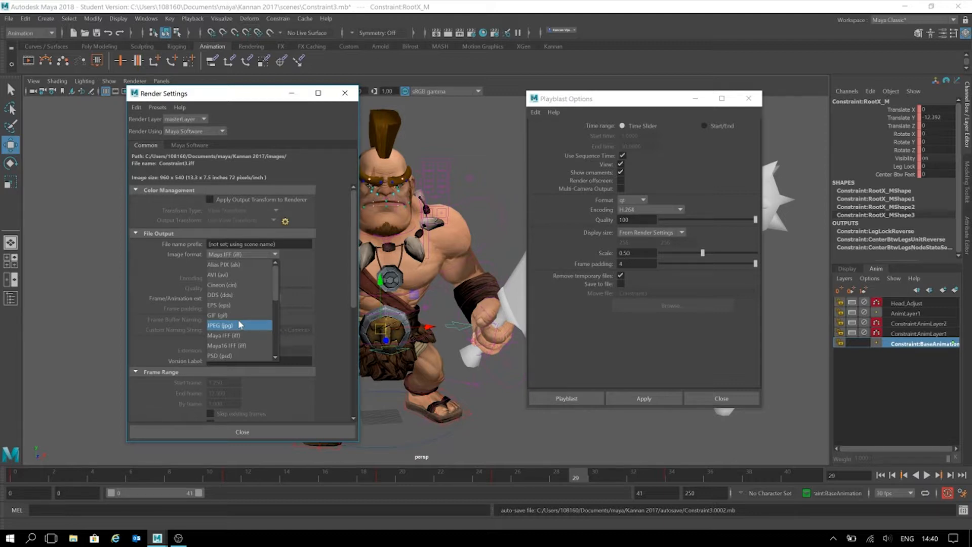
key("Up")
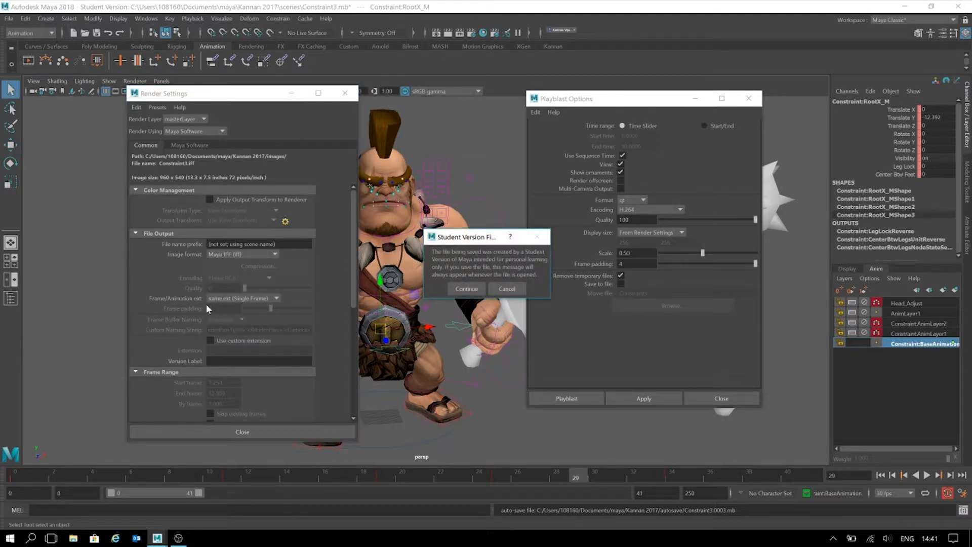
- Continue saving the scene as a Student Version file and set the render image format to PNG (png)
left_click(466, 288)
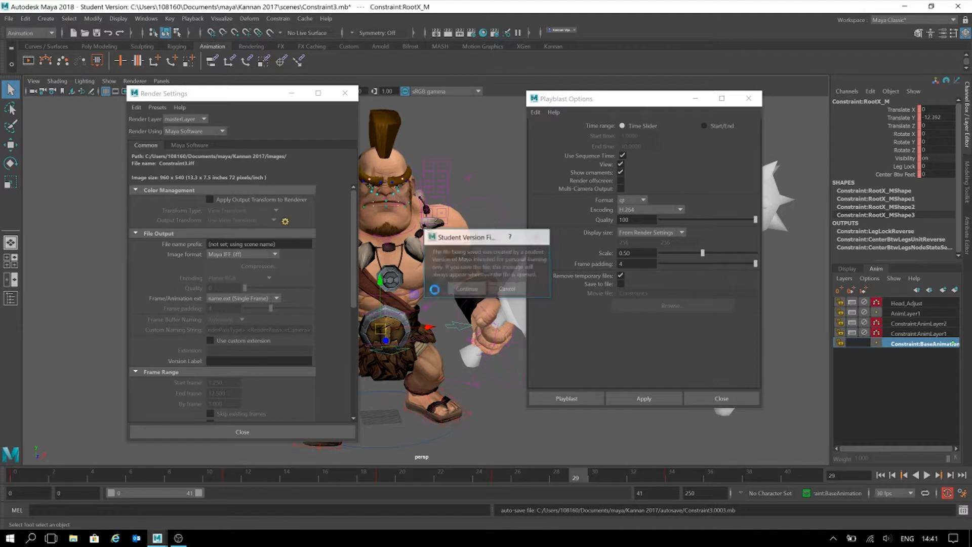
left_click(244, 254)
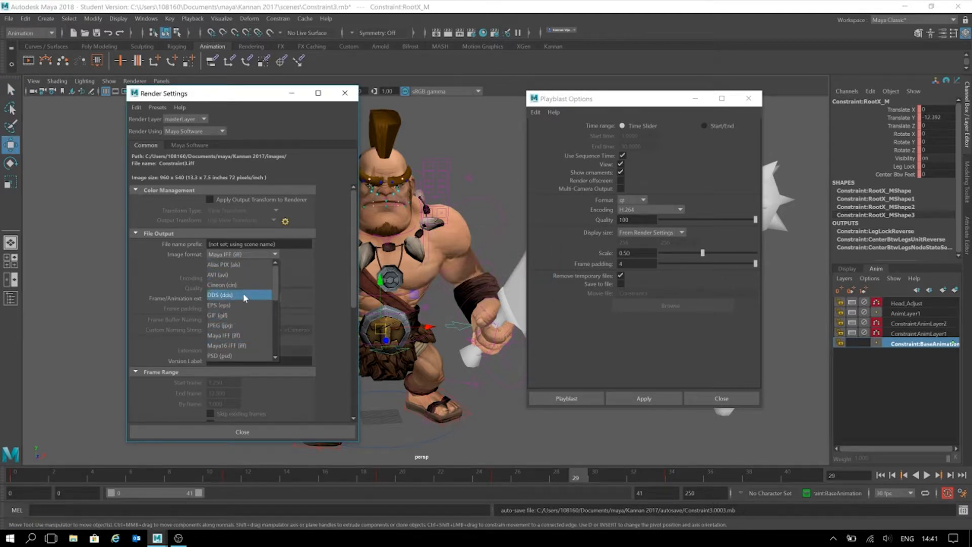
scroll(233, 337, "down", 3)
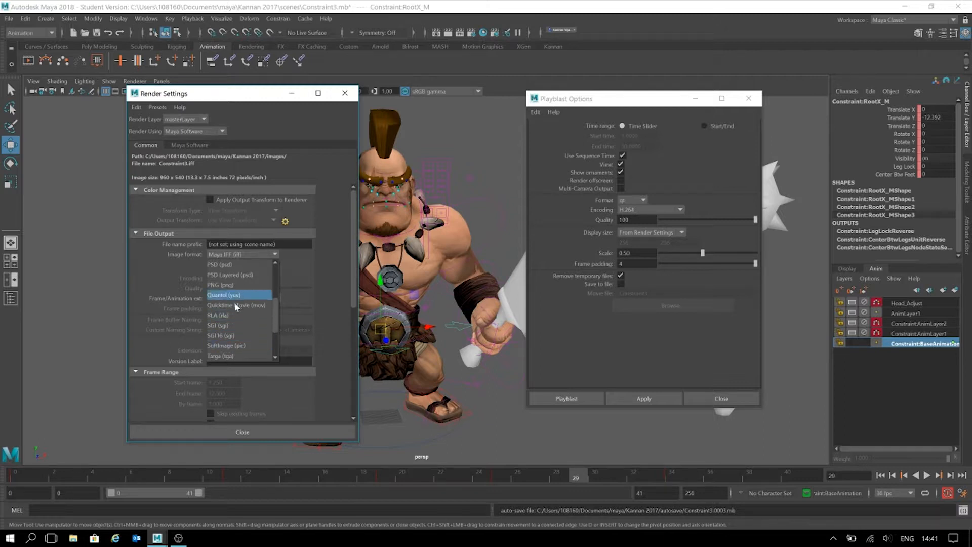
left_click(232, 285)
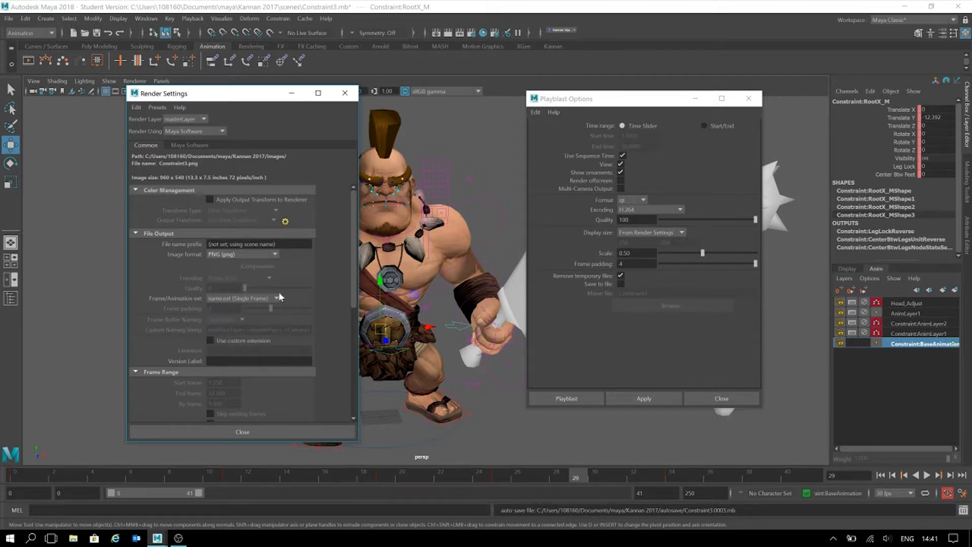
- Set the render image size preset to HD 720
scroll(294, 318, "down", 10)
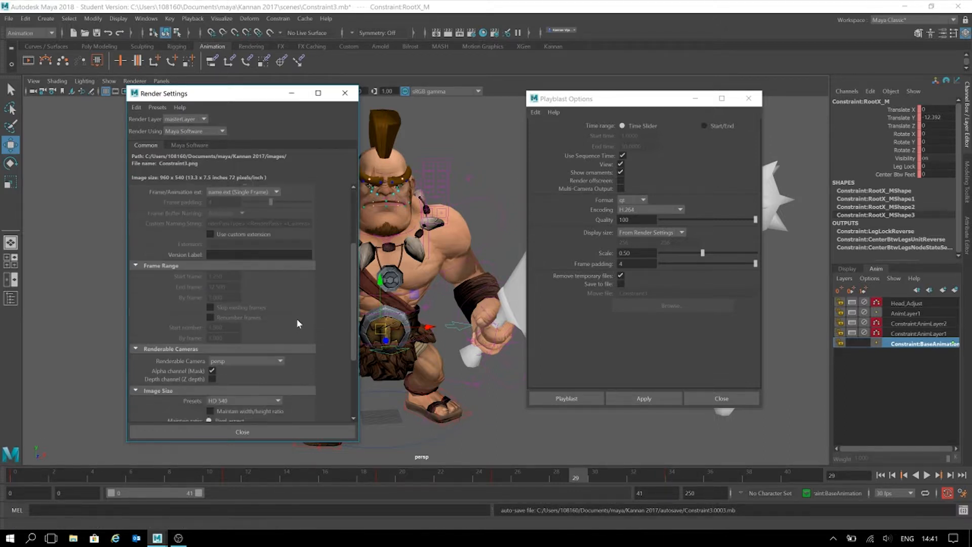
scroll(298, 311, "up", 3)
scroll(298, 311, "down", 3)
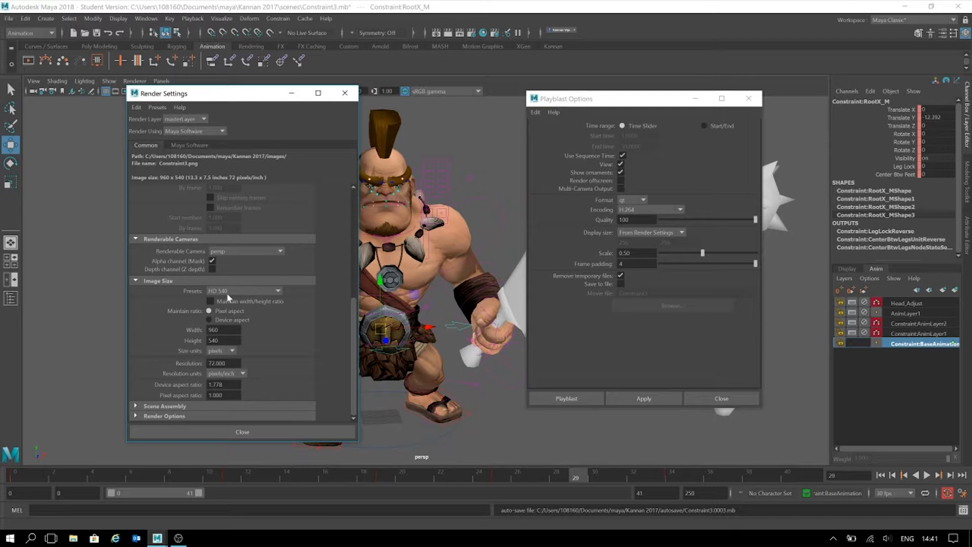
scroll(238, 293, "up", 2)
scroll(238, 293, "down", 2)
mouse_move(351, 333)
left_mouse_down()
mouse_move(358, 201)
mouse_move(354, 335)
mouse_move(348, 208)
mouse_move(348, 333)
left_mouse_up()
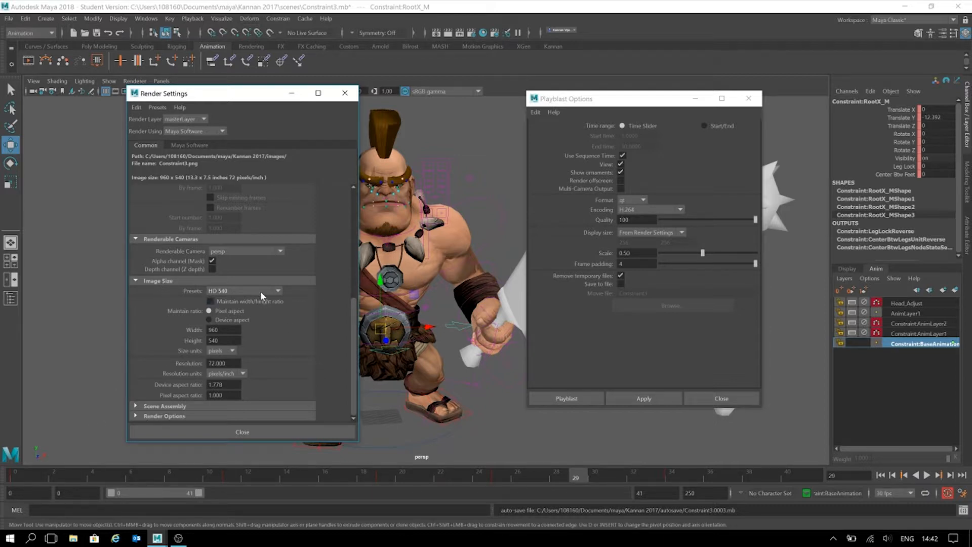
left_click(276, 291)
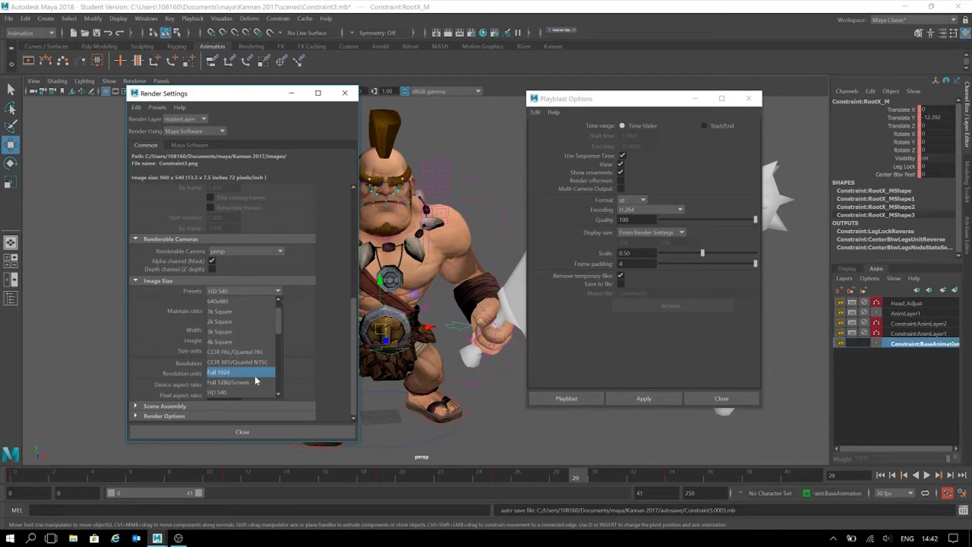
left_click_drag(278, 325, 280, 338)
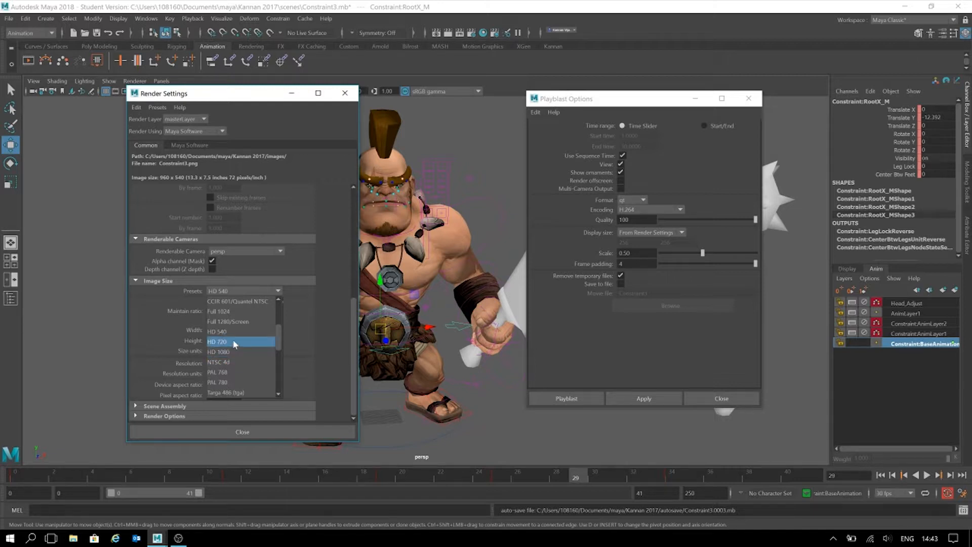
left_click(235, 342)
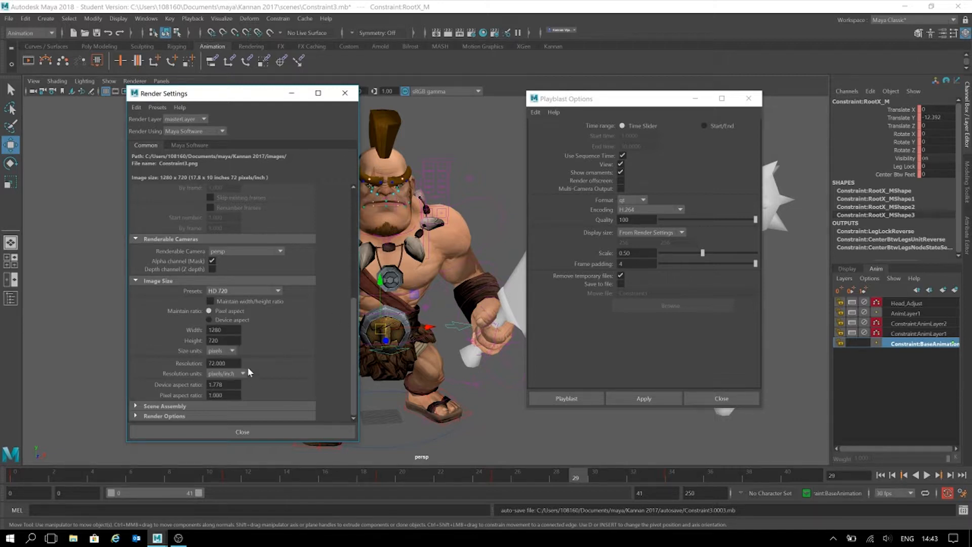
- Edit the render image's resolution value and close the Render Settings
left_click(221, 363)
type("10.00")
key("BackSpace")
left_click(288, 433)
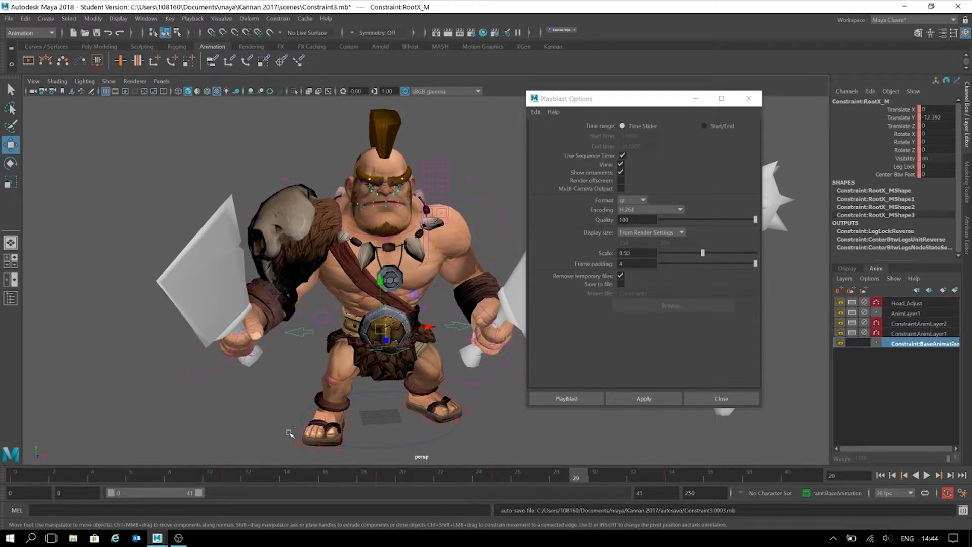
- Save the scene, accept the Student Version notice, and return to the Move tool
key("q")
key("ctrl+s")
key("Return")
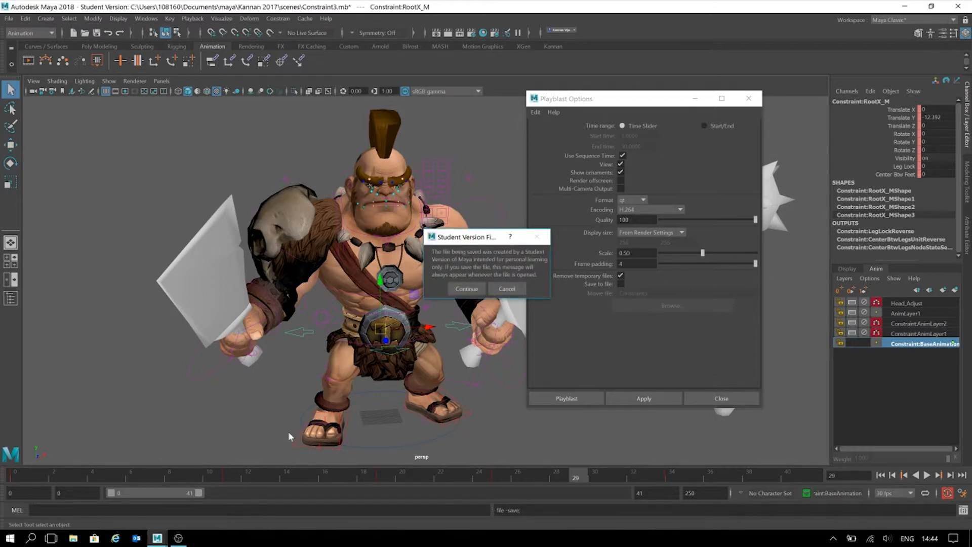
key("w")
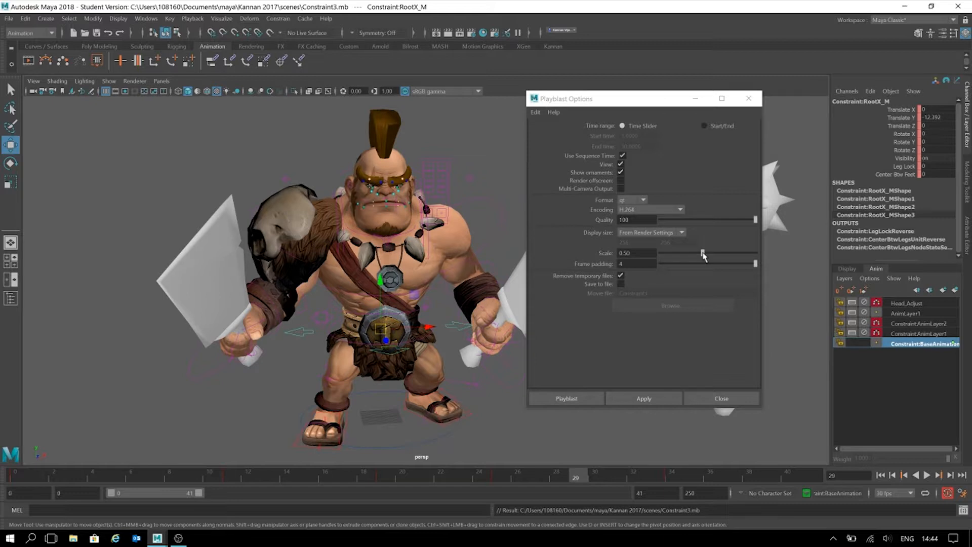
- Set the playblast scale to 1.00 and enable Save to file
left_click_drag(635, 253, 589, 252)
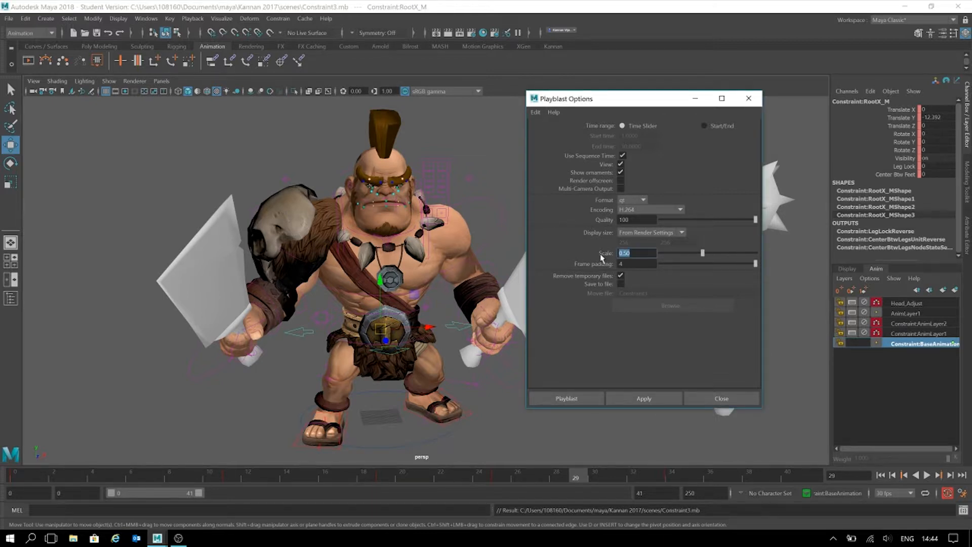
left_click(756, 253)
left_click(621, 284)
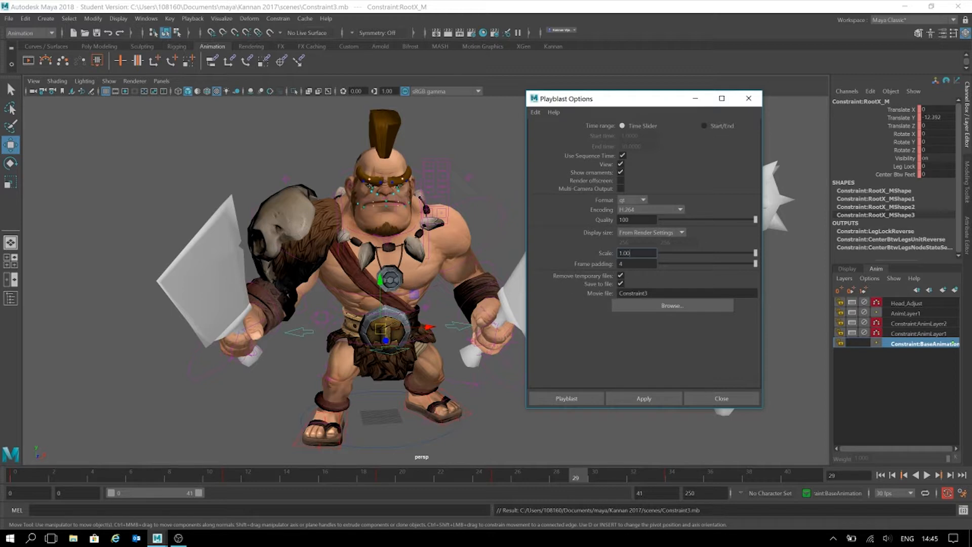
- Browse for the playblast movie file's save location and highlight the end of the path to the project's movies folder
double_click(633, 293)
left_click(647, 305)
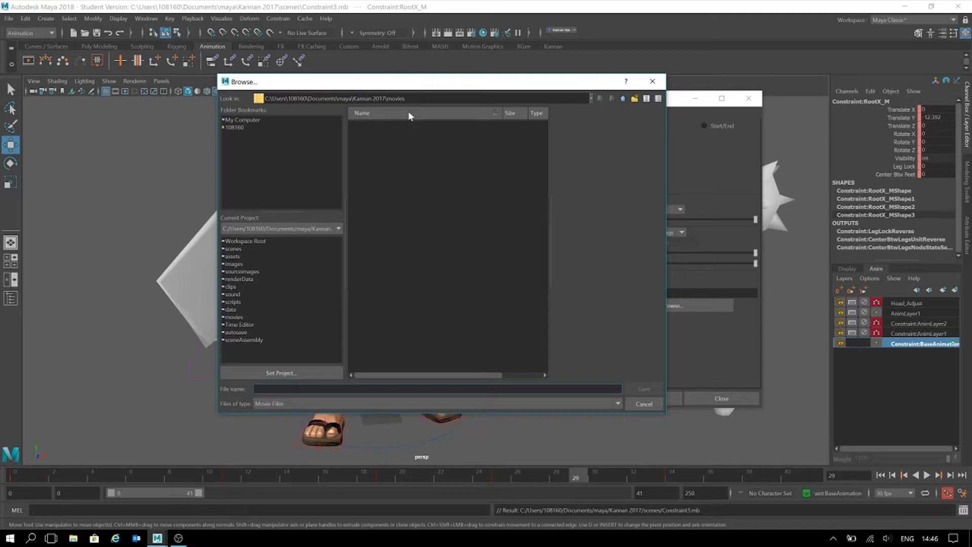
left_click_drag(405, 99, 333, 98)
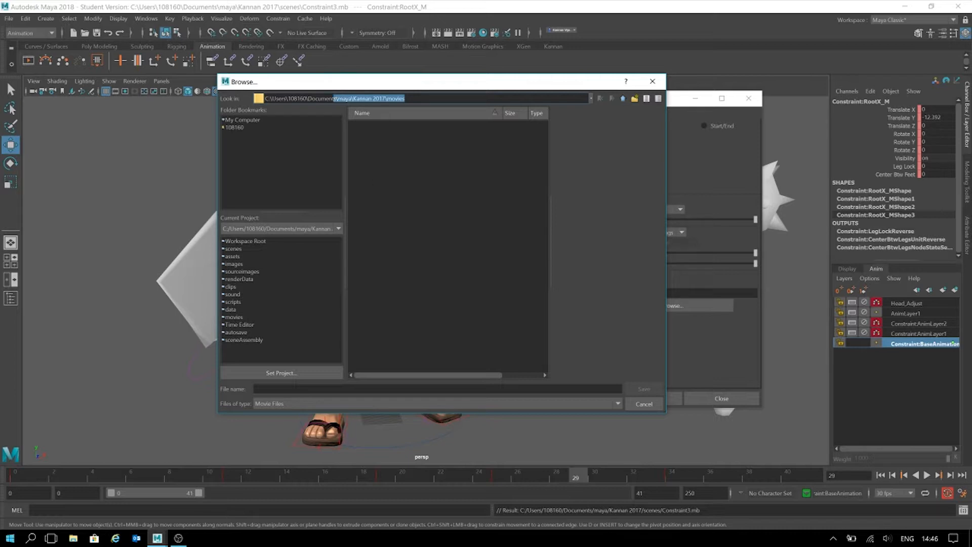
- Switch to File Explorer, open the movies folder of the project under Documents and maya, and minimize the window
left_click(74, 538)
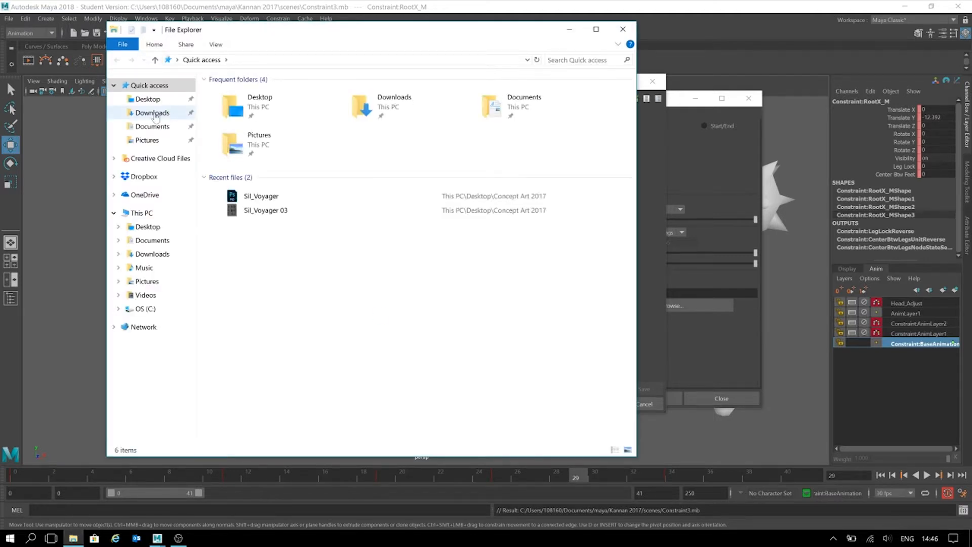
left_click(156, 126)
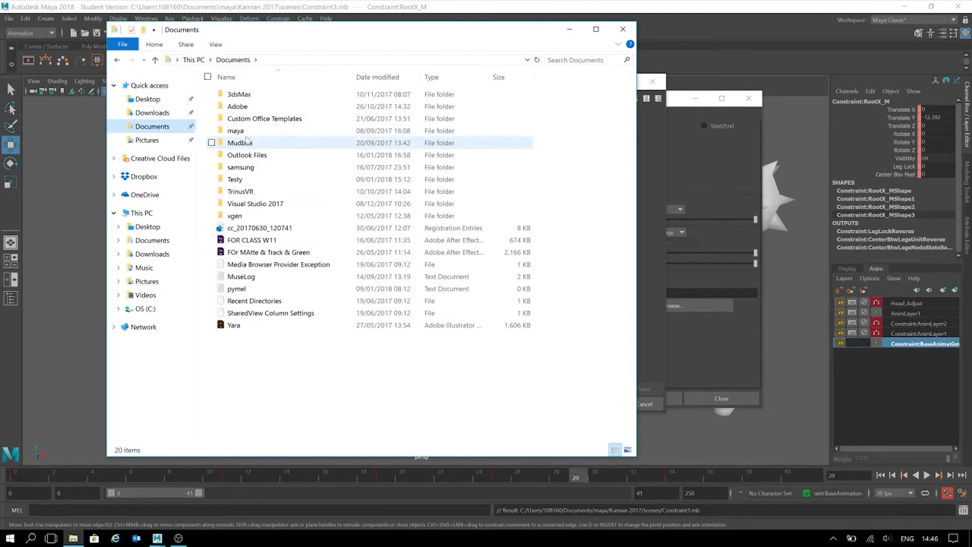
double_click(248, 134)
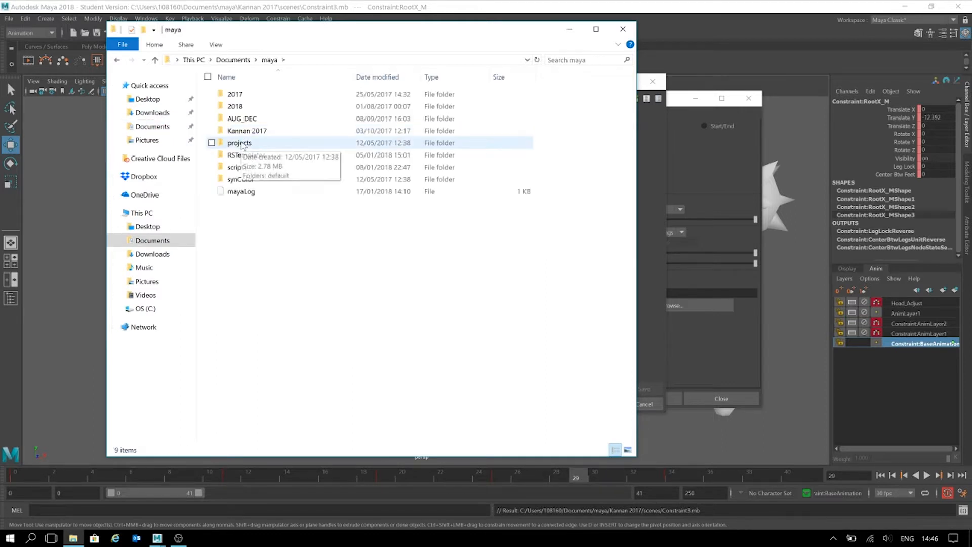
left_click_drag(327, 34, 415, 171)
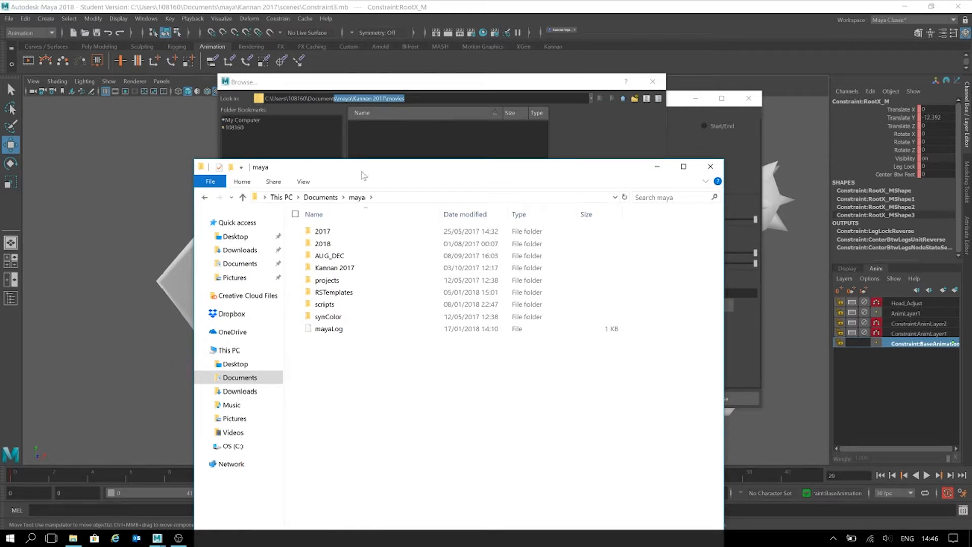
double_click(333, 268)
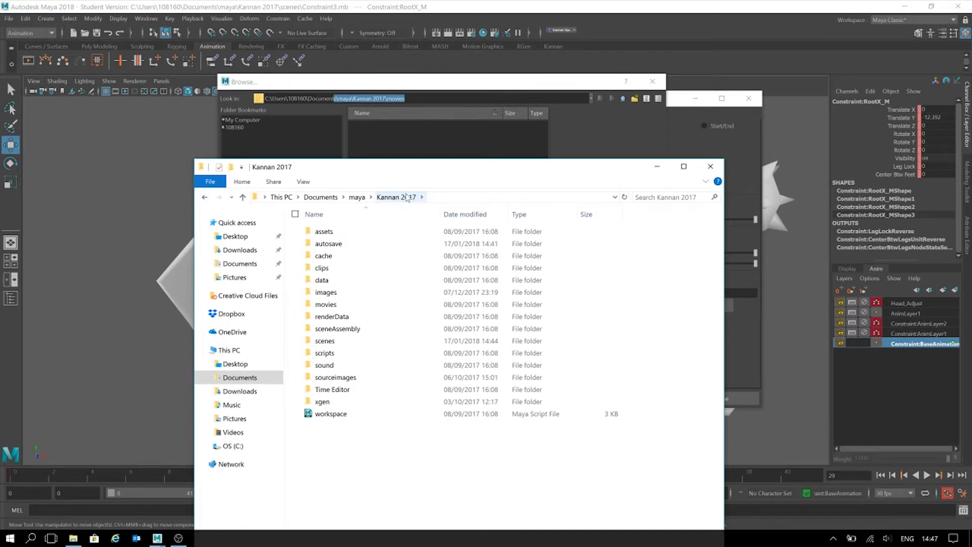
double_click(359, 304)
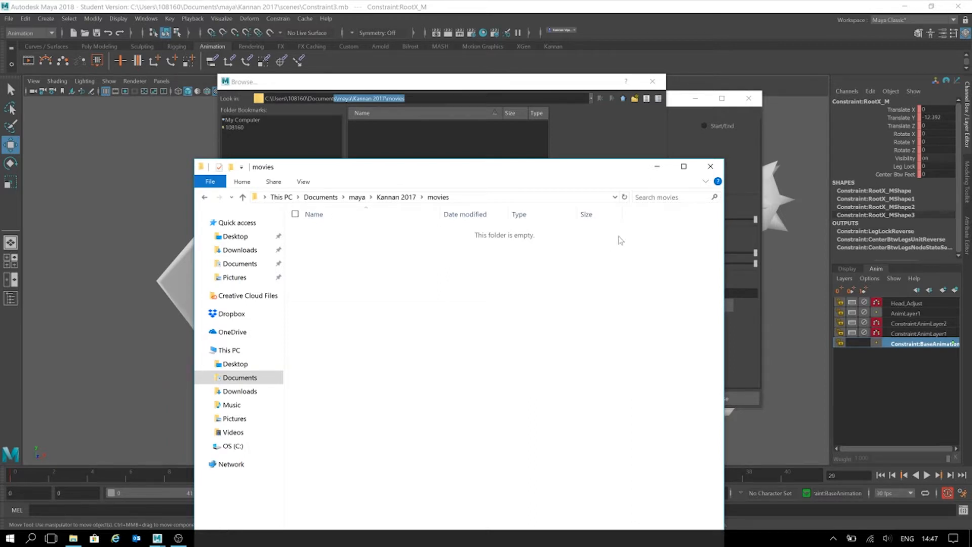
left_click(657, 169)
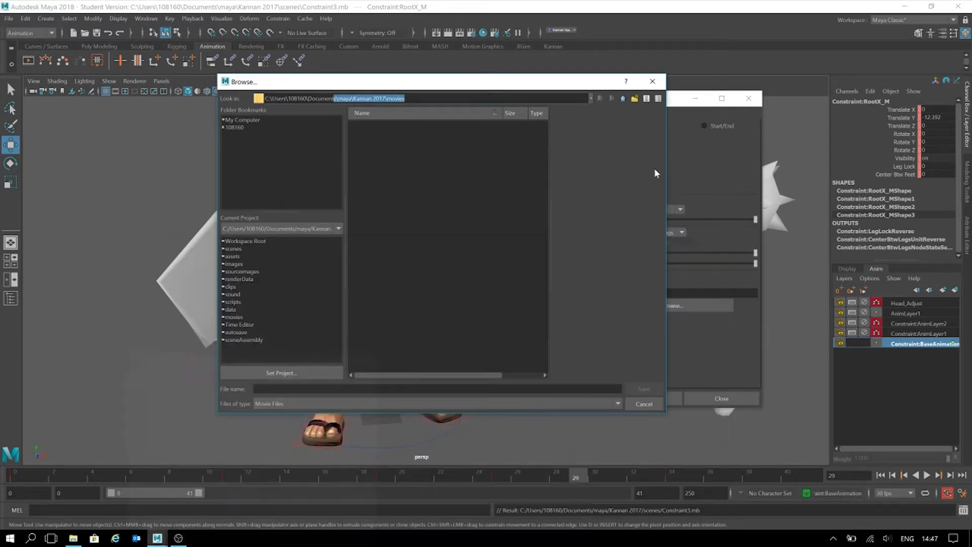
left_click(652, 82)
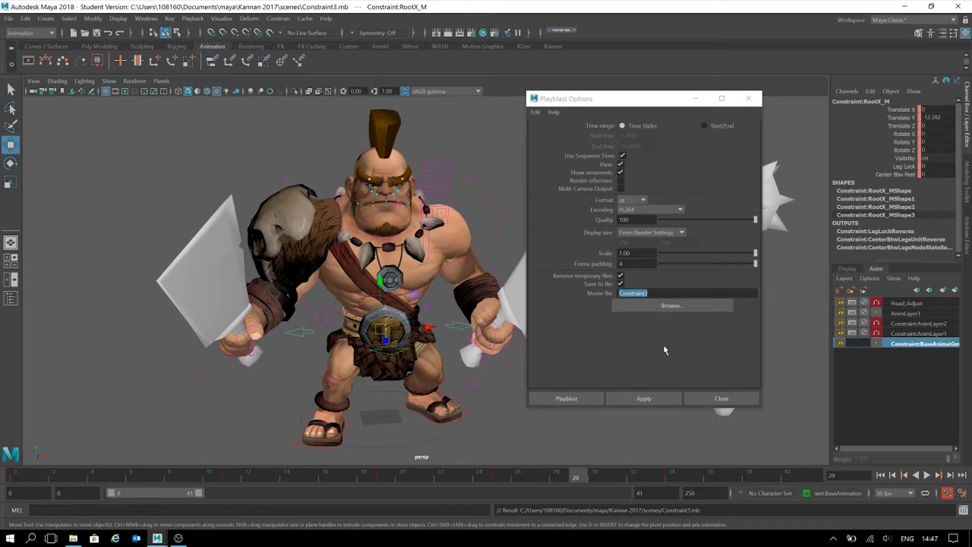
left_click(657, 309)
left_click(657, 308)
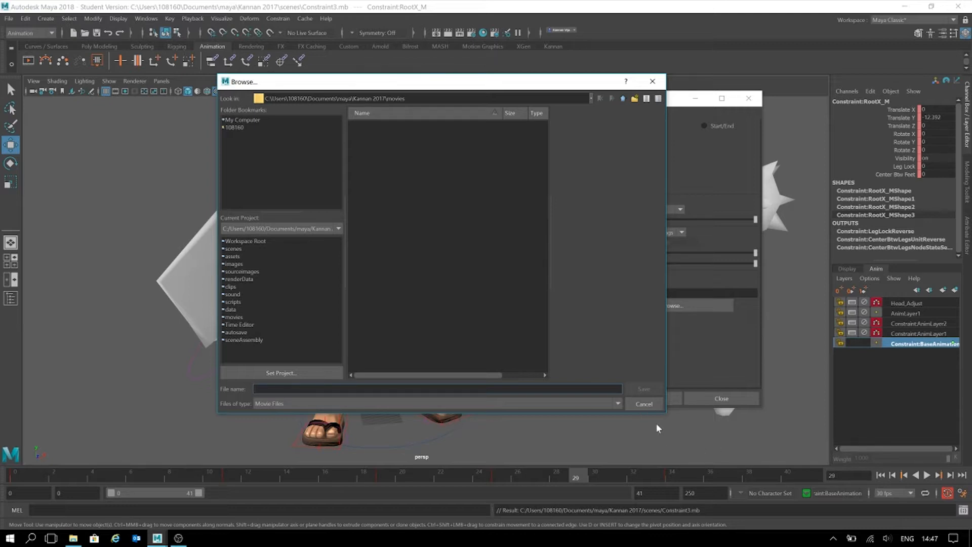
left_click(644, 403)
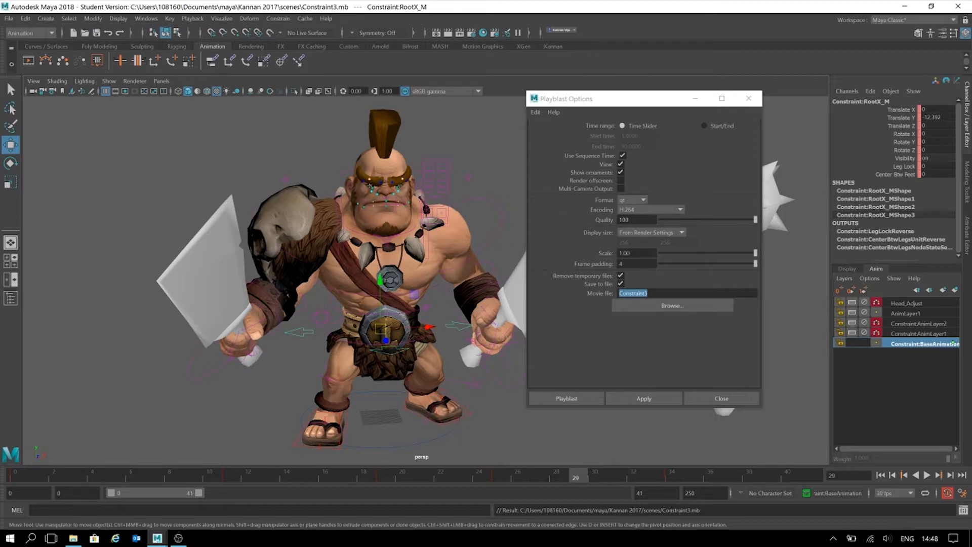
key("ctrl+1")
key("e")
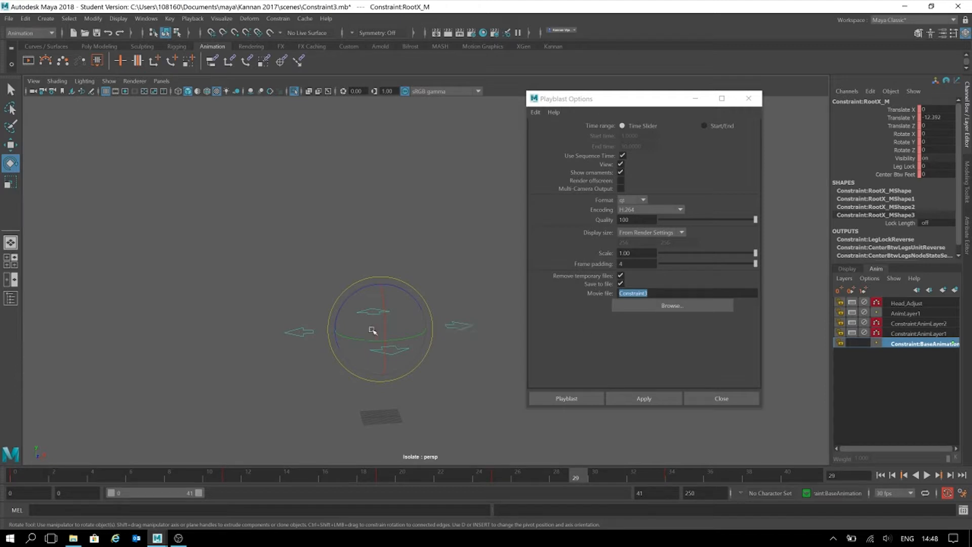
key("ctrl+z")
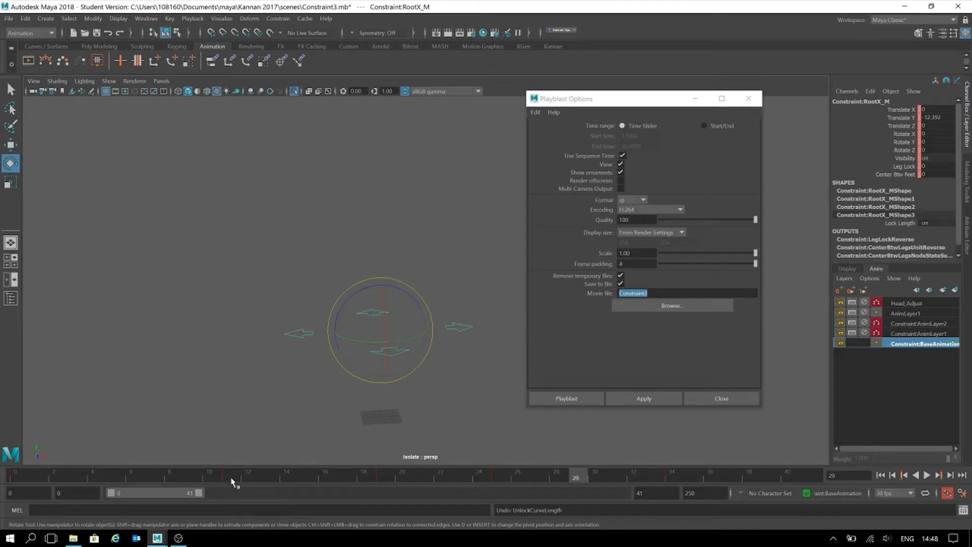
left_click(249, 478)
key("alt+v")
left_click_drag(274, 478, 694, 477)
key("ctrl+z")
key("ctrl+z")
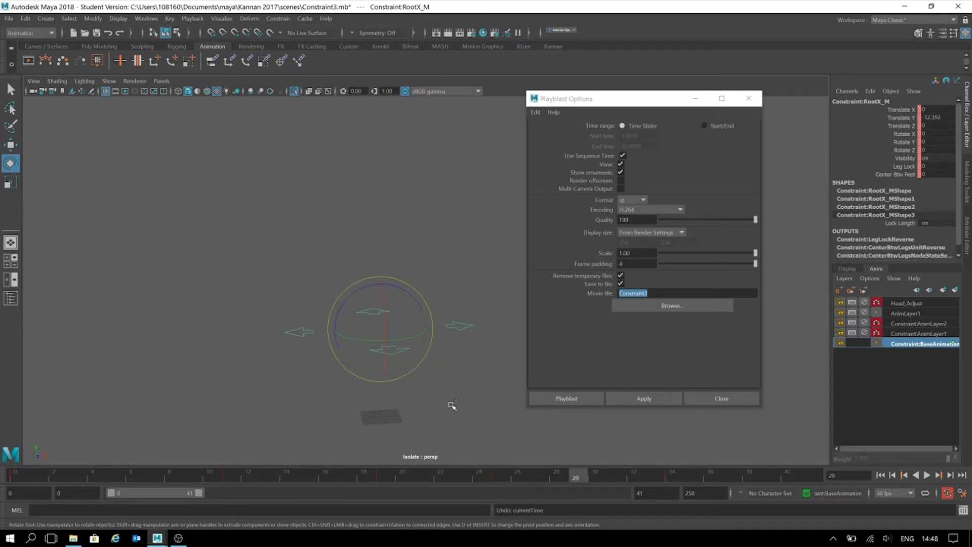
key("ctrl+z")
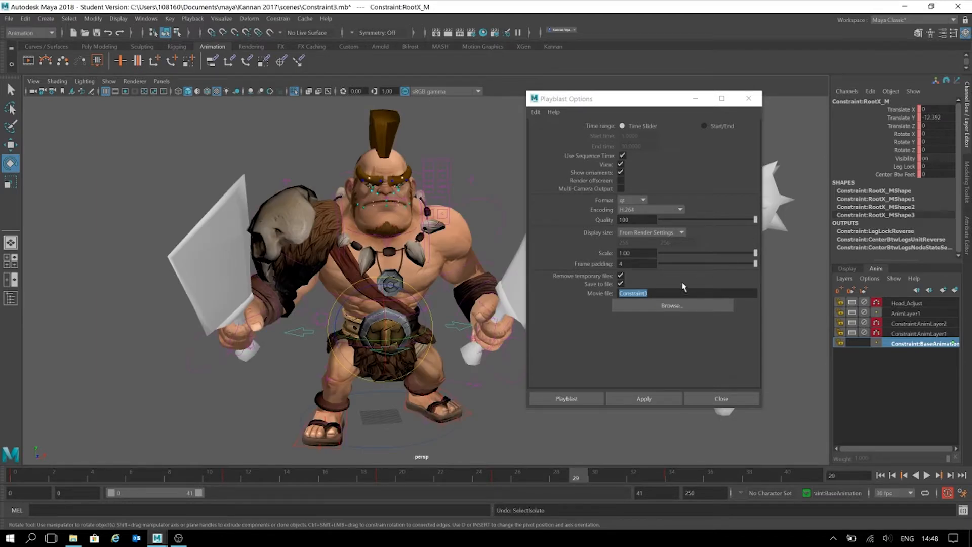
- Name the playblast movie file Idle and minimize the Playblast Options window
left_click_drag(653, 293, 599, 301)
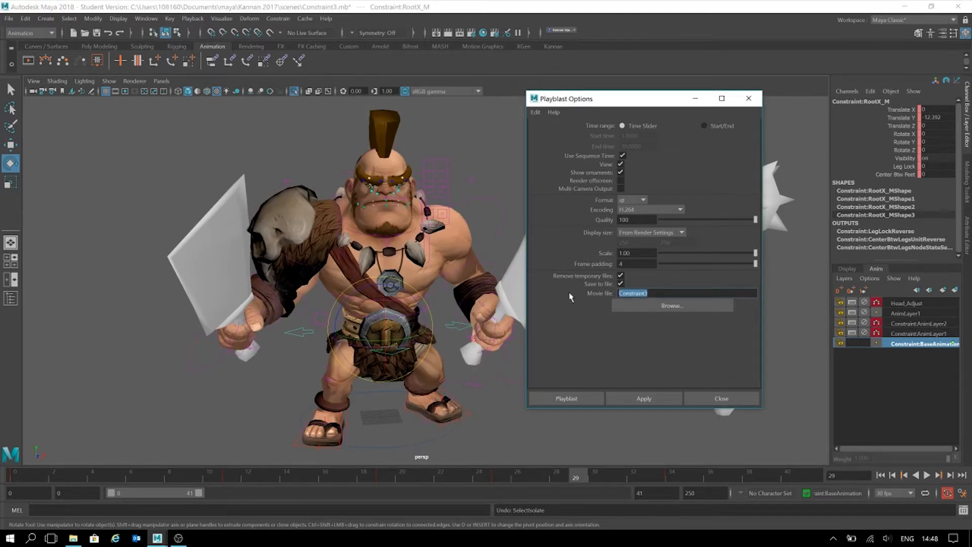
key("BackSpace")
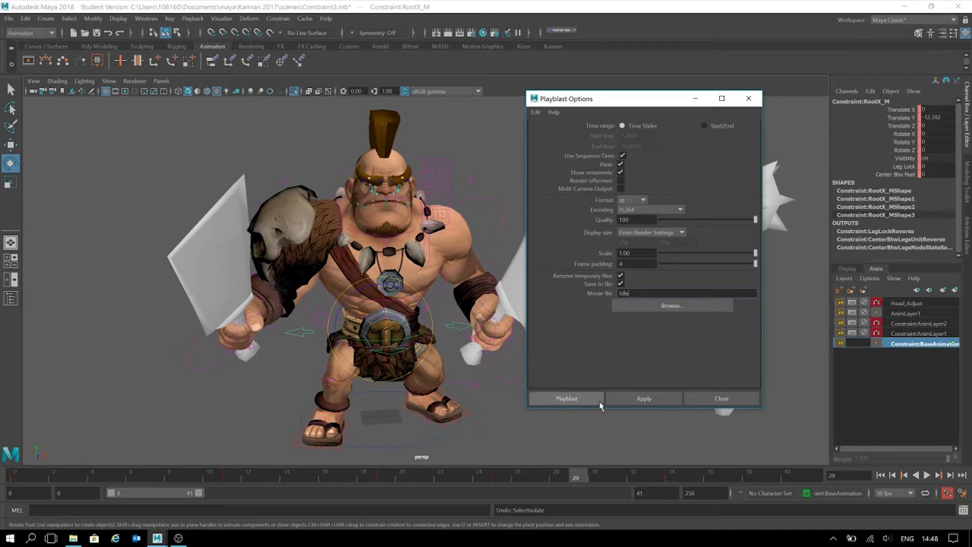
left_click(564, 398)
left_click(695, 98)
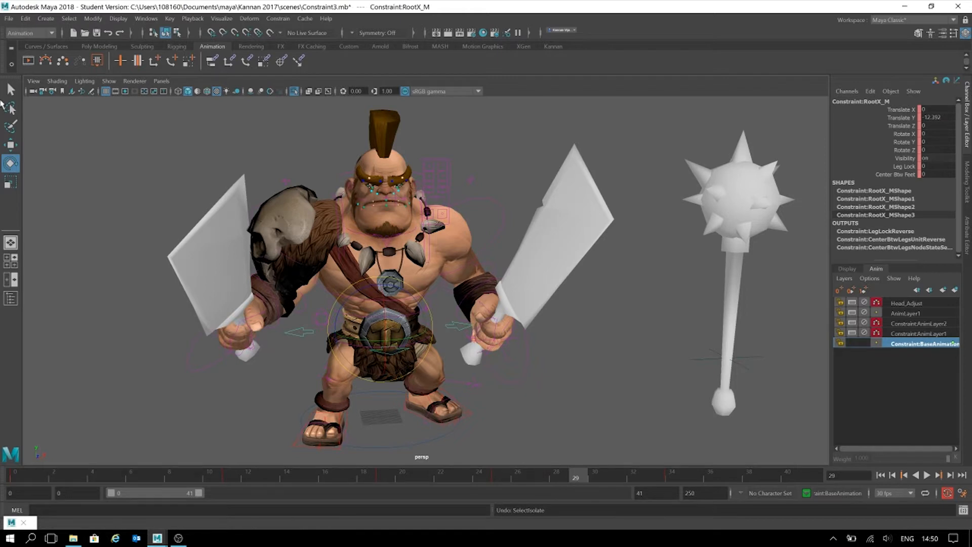
- Display the 1280 x 720 resolution gate in the perspective view after trying the film gate, and frame the character inside it
left_click(109, 93)
left_click(108, 93)
left_click(126, 94)
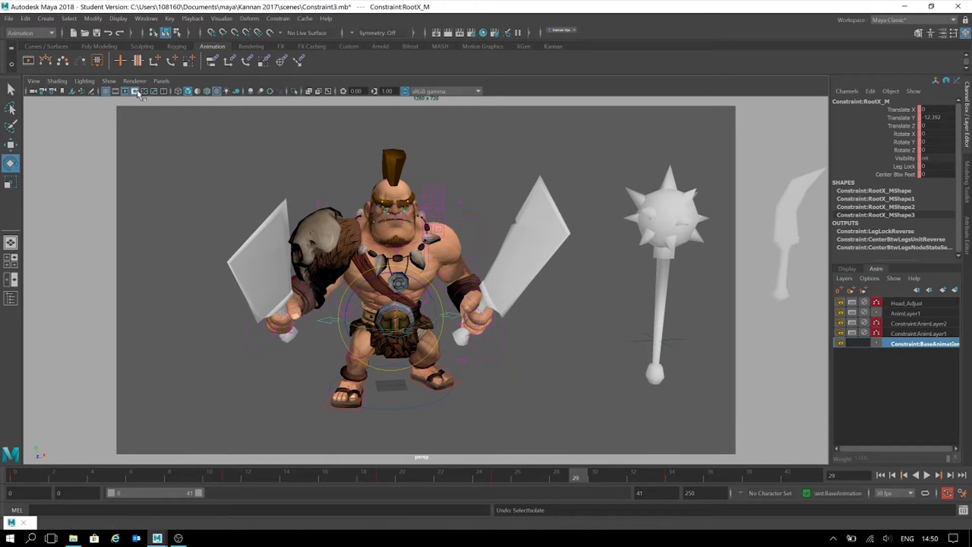
left_click(116, 92)
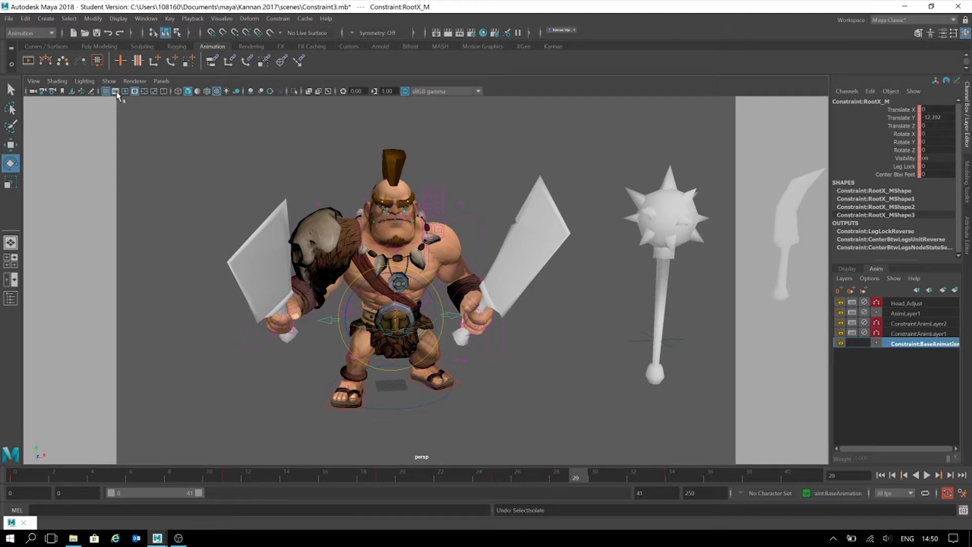
left_click(116, 92)
left_click(125, 92)
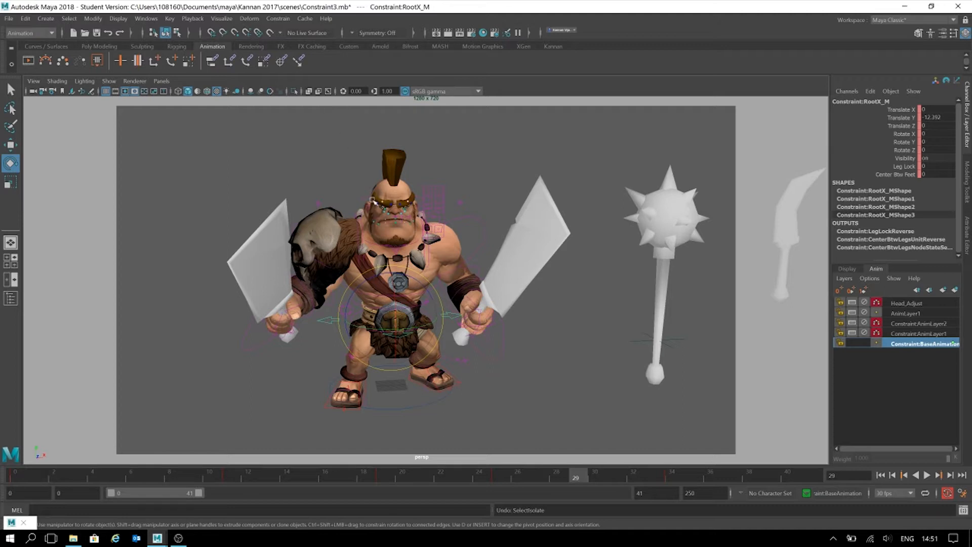
left_click_drag(389, 232, 425, 340, "alt")
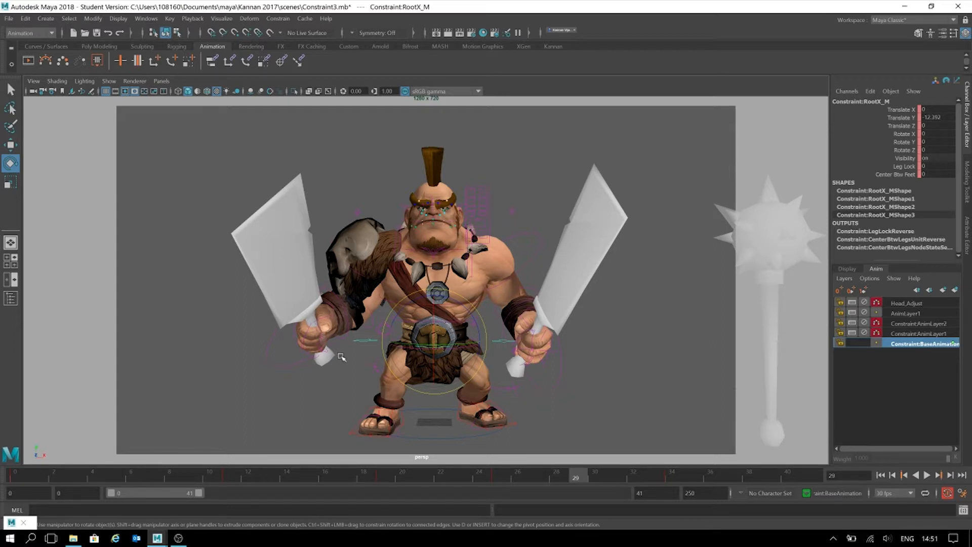
- Hide the NURBS curves, controllers and NURBS surfaces in the perspective view and clear the selection
left_click(109, 81)
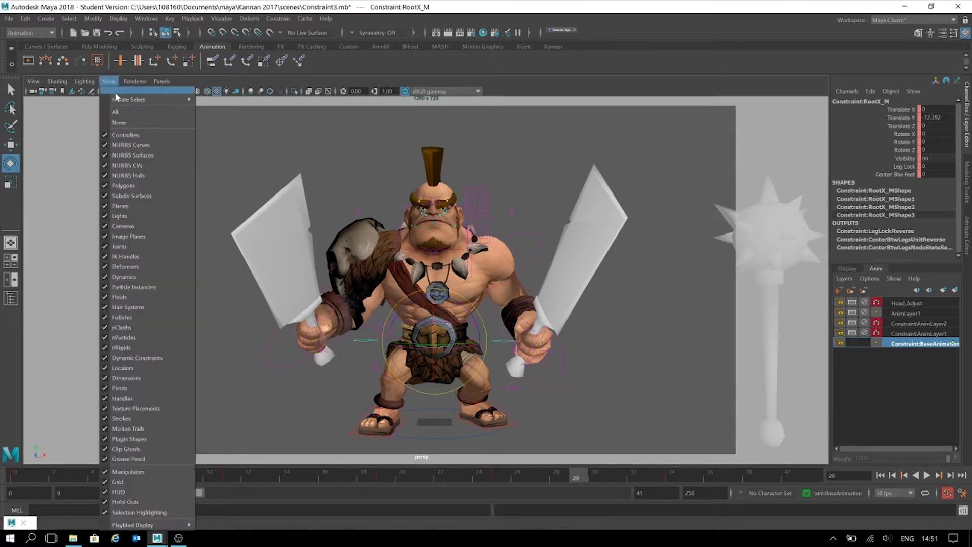
left_click(103, 146)
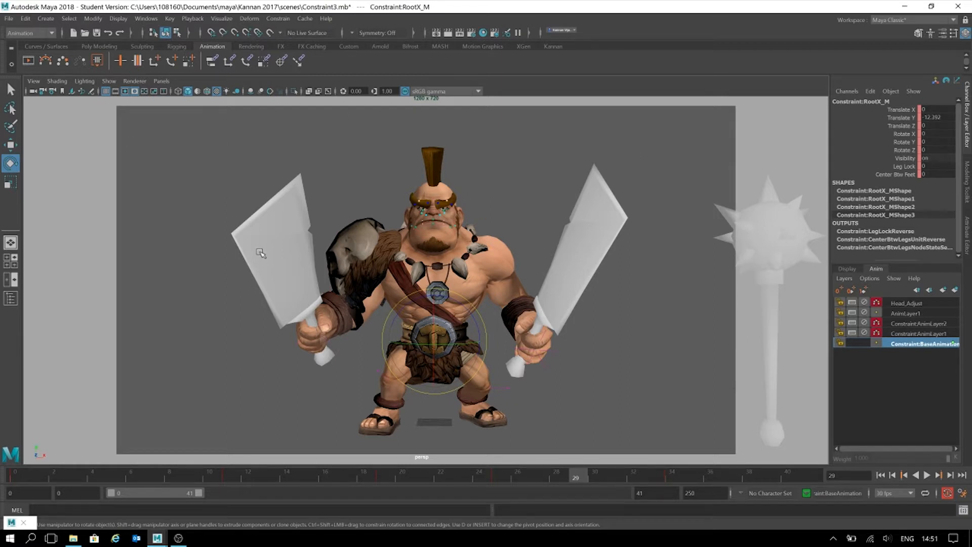
left_click(111, 81)
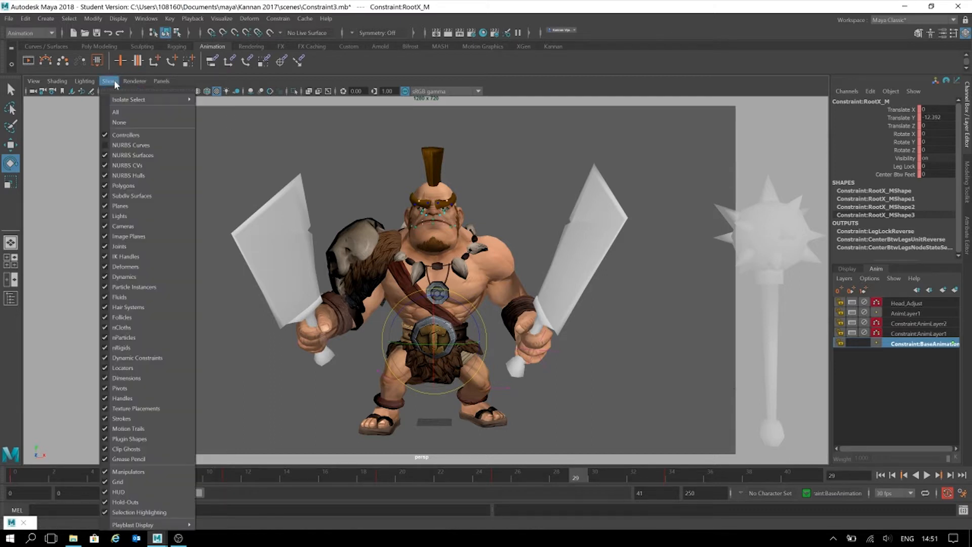
left_click(122, 134)
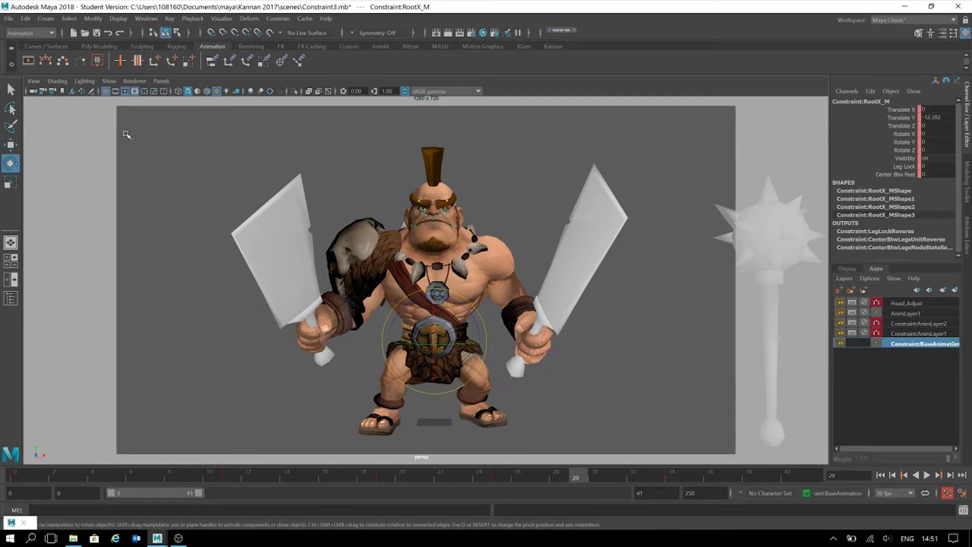
left_click(109, 82)
left_click(108, 158)
left_click(108, 81)
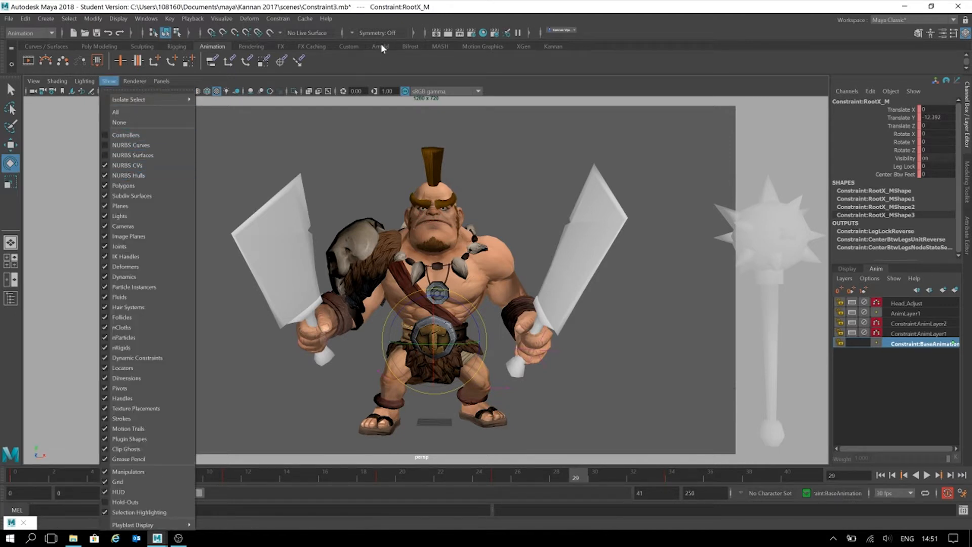
left_click(444, 3)
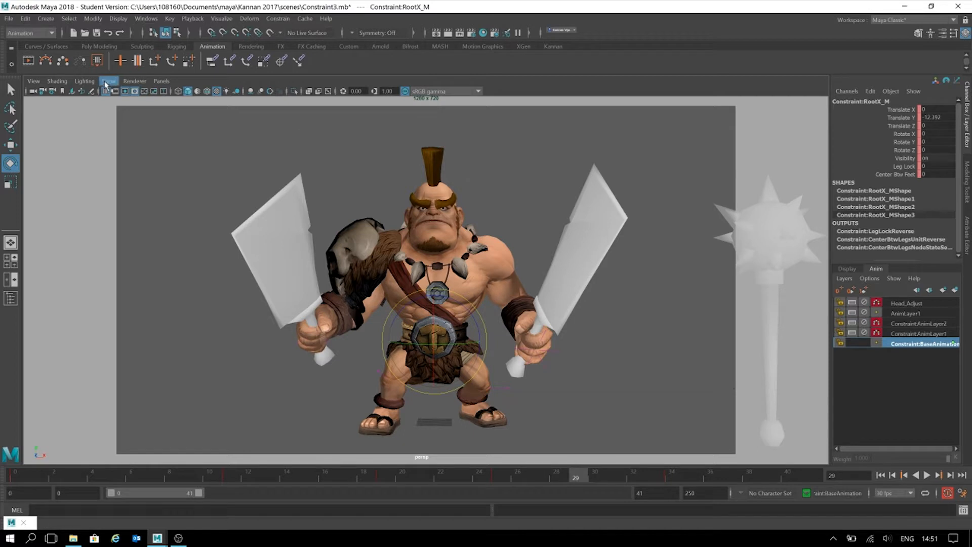
left_click(537, 181)
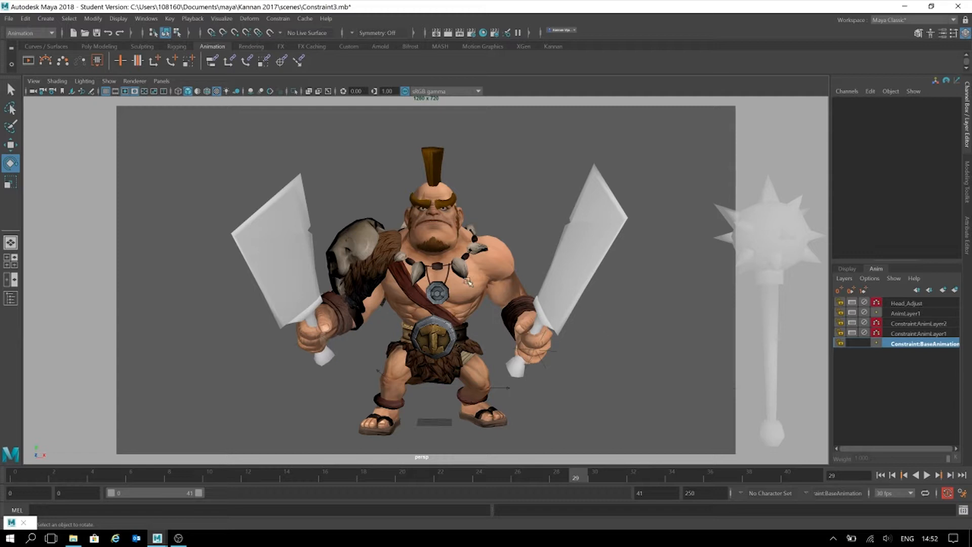
- Enable screen-space ambient occlusion in the viewport and accept the Student Version notice for the autosave
left_click(250, 92)
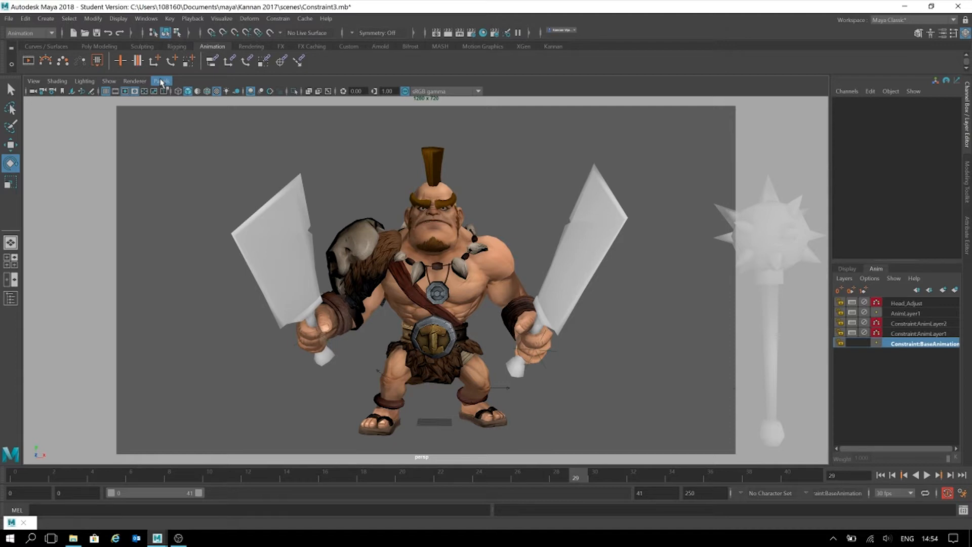
key("q")
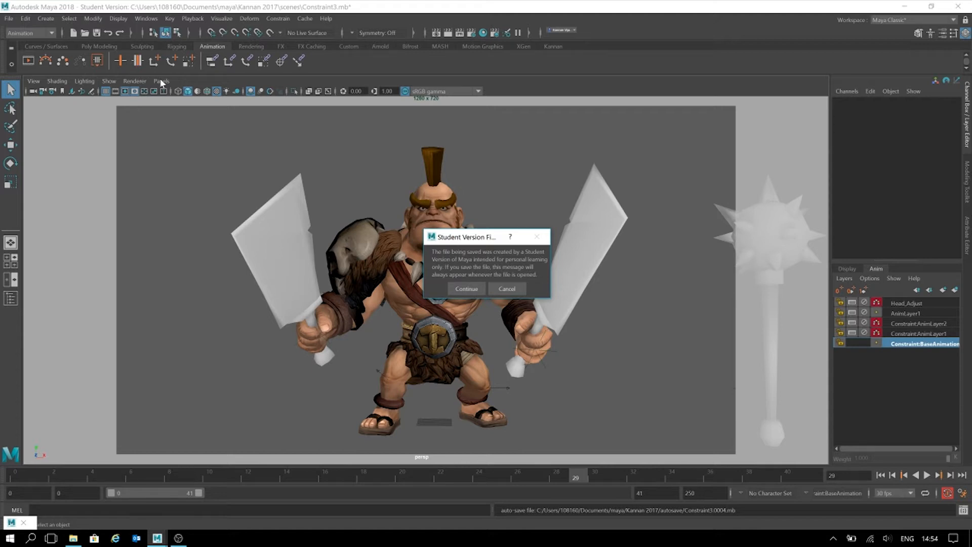
left_click(465, 289)
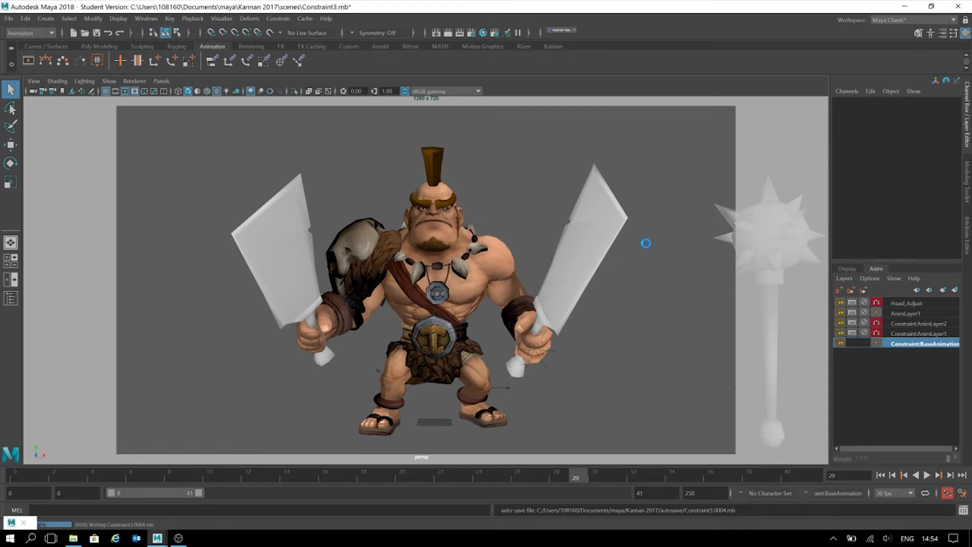
key("e")
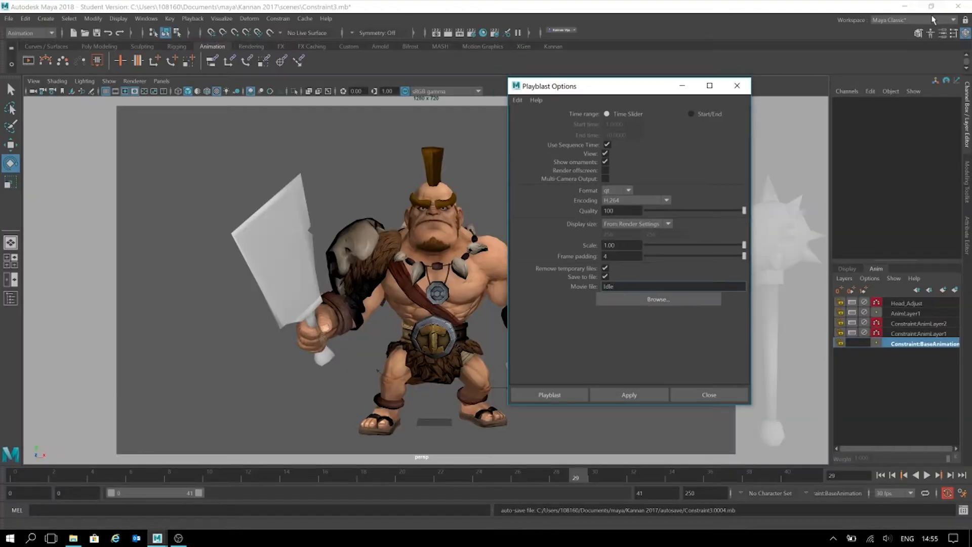
- Generate the Idle playblast with the current options, play the movie in Films & TV, and close the player
left_click(931, 7)
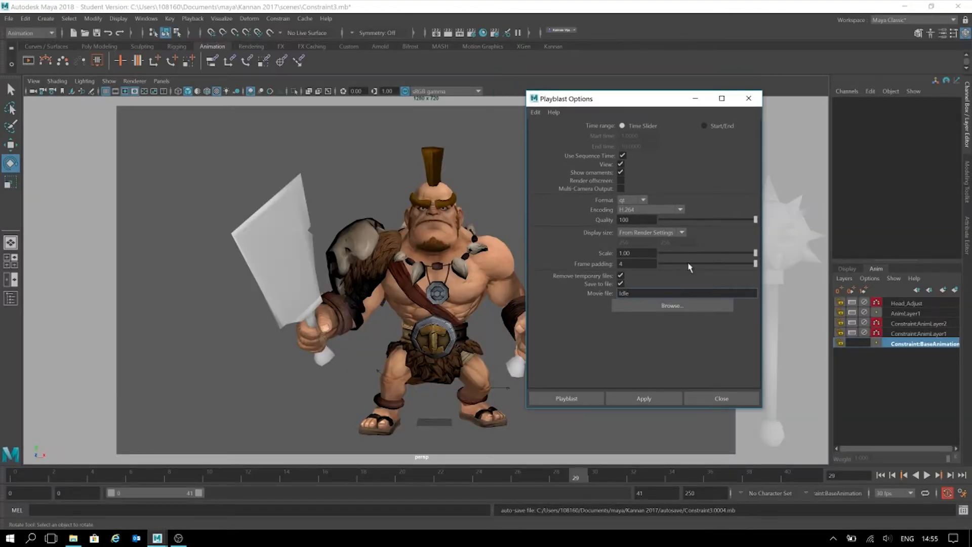
left_click(582, 403)
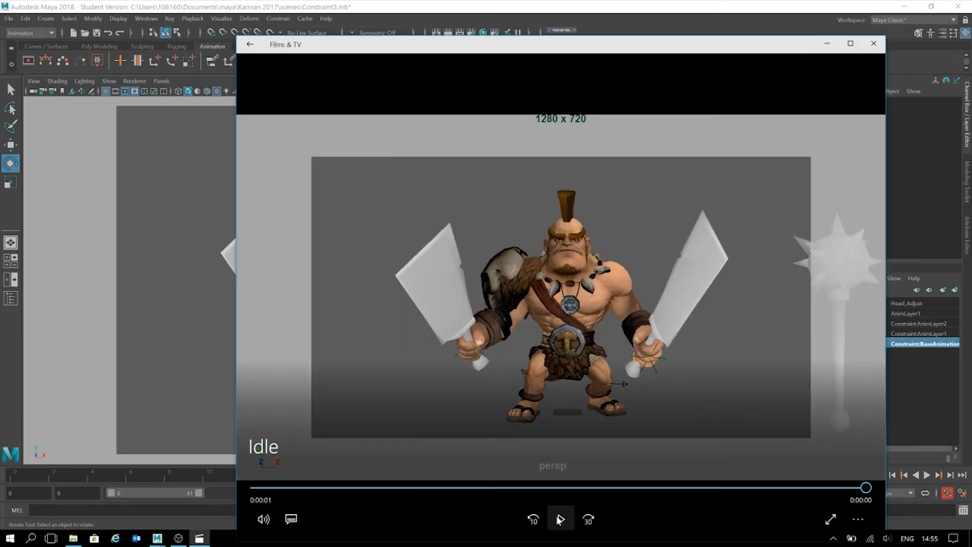
left_click(560, 519)
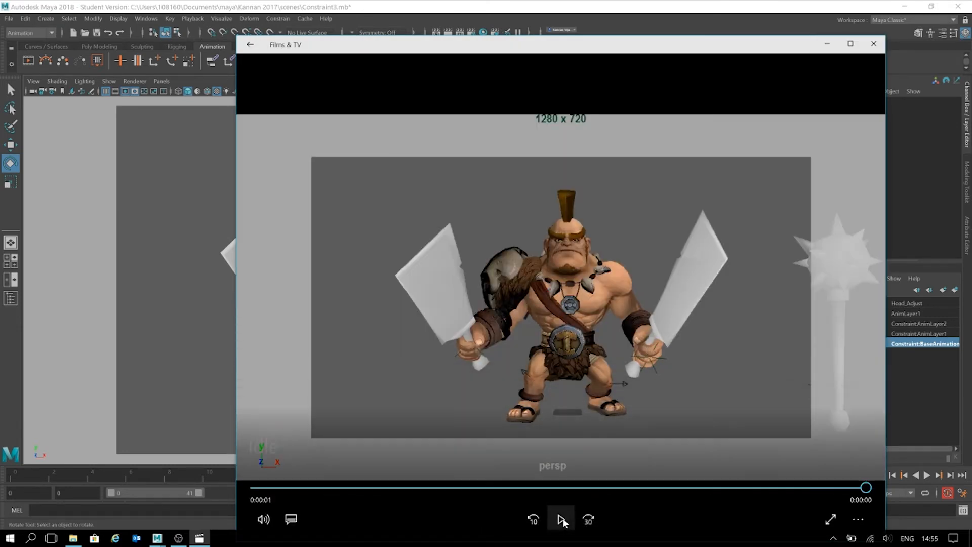
left_click(873, 43)
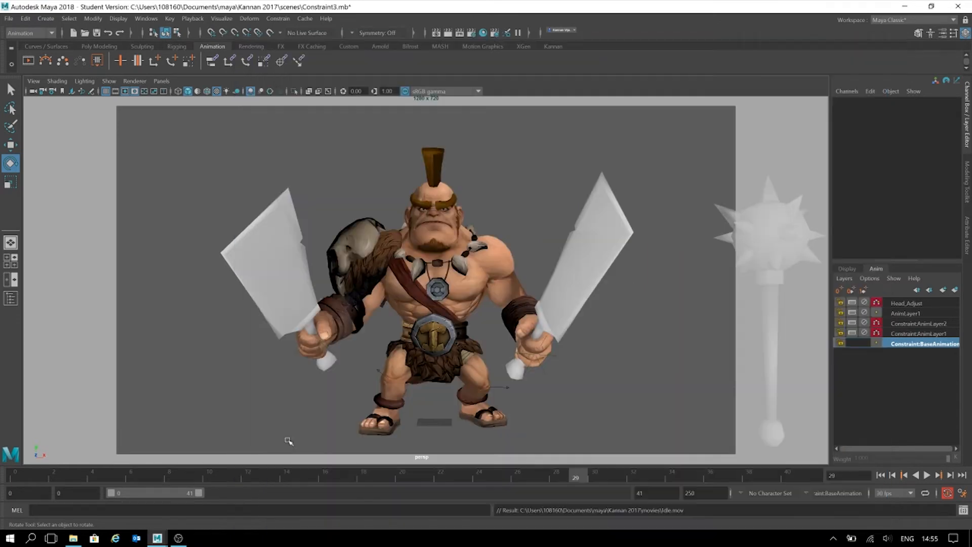
- Playblast the Idle movie again with the Time Slider range, check it partway through, and close the player
key("alt+v")
key("alt+v")
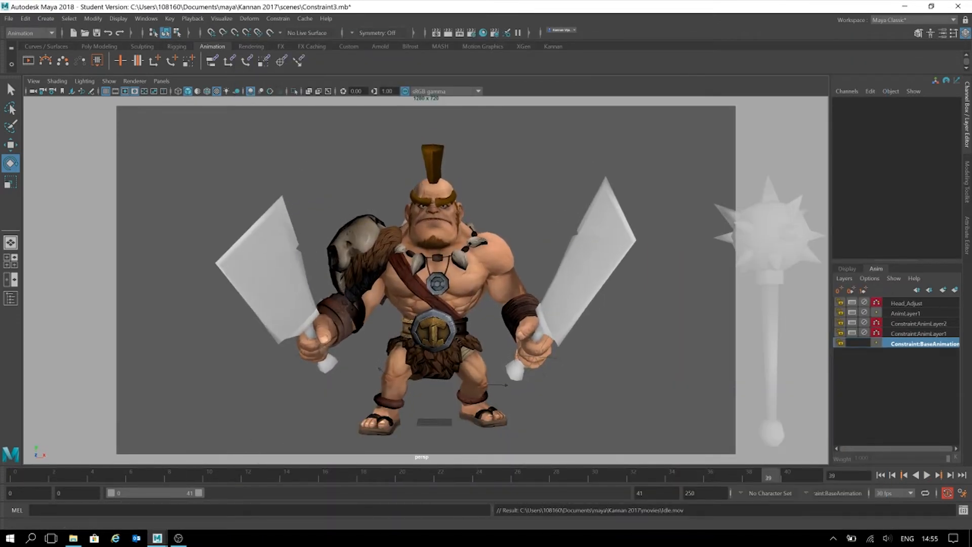
double_click(29, 62)
left_click_drag(484, 201, 748, 129)
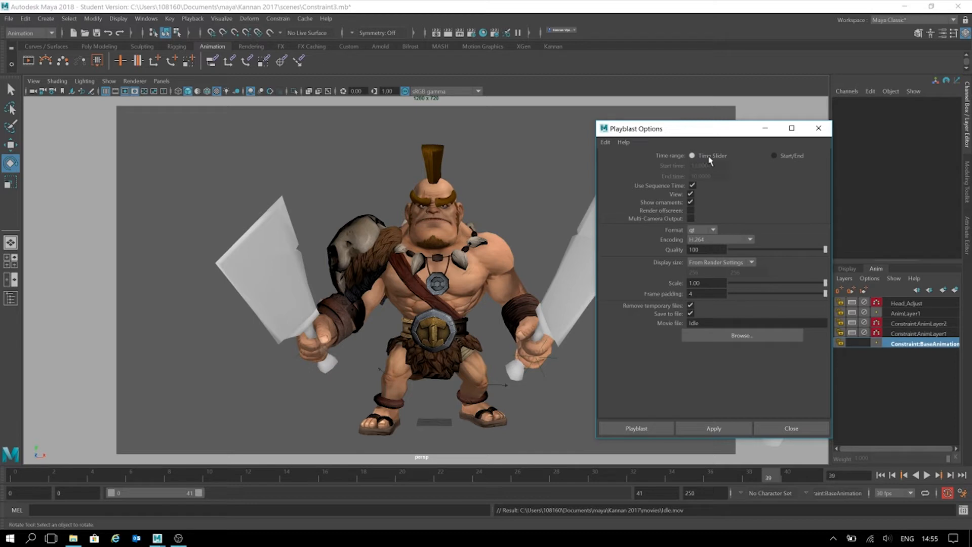
left_click(711, 428)
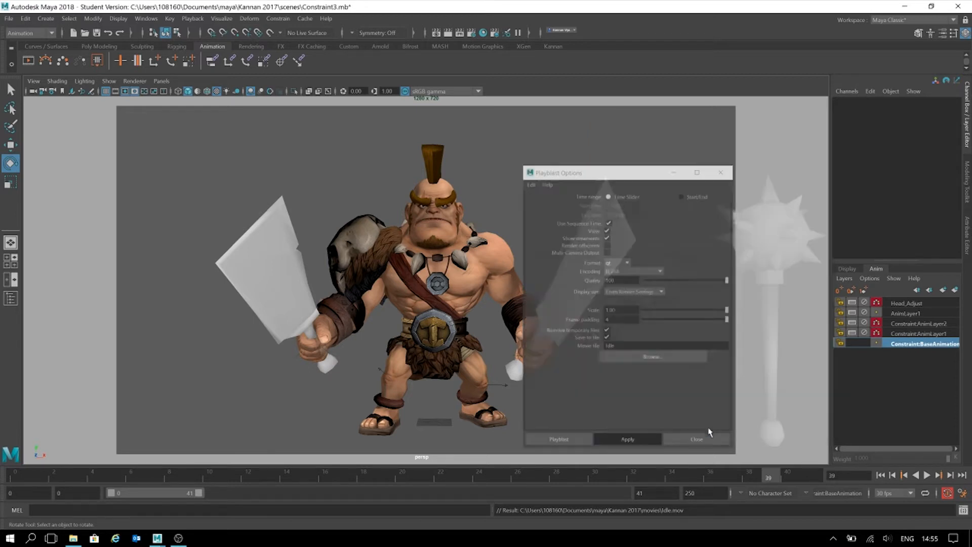
left_click(466, 278)
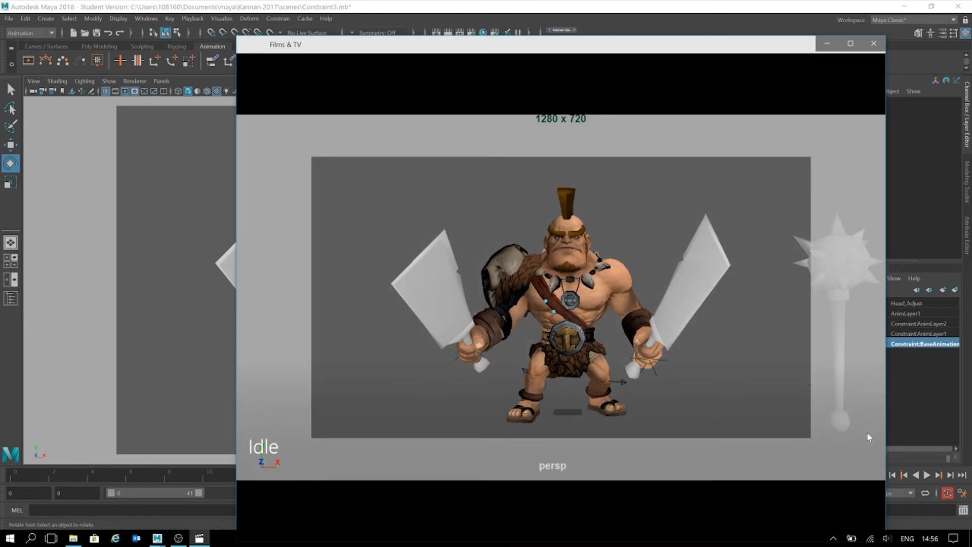
left_click(578, 487)
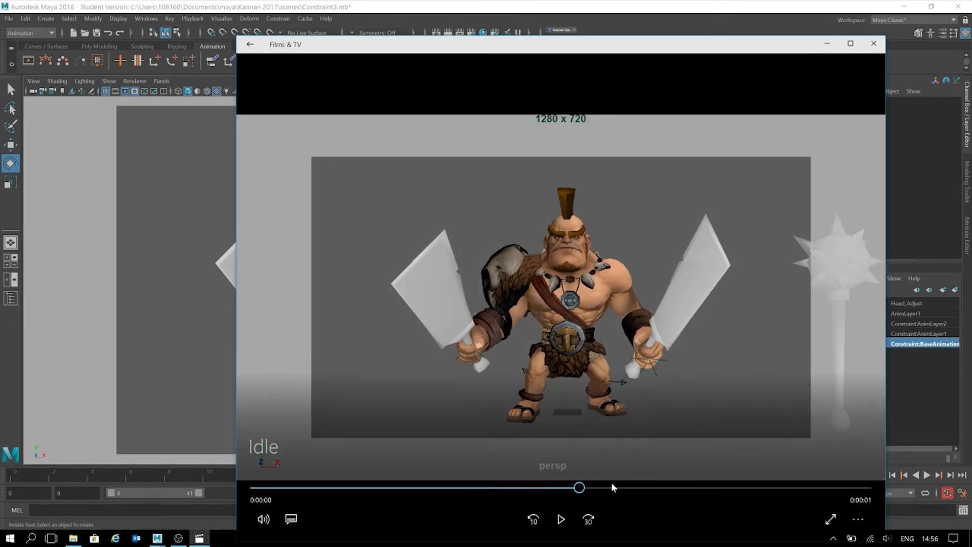
left_click(873, 43)
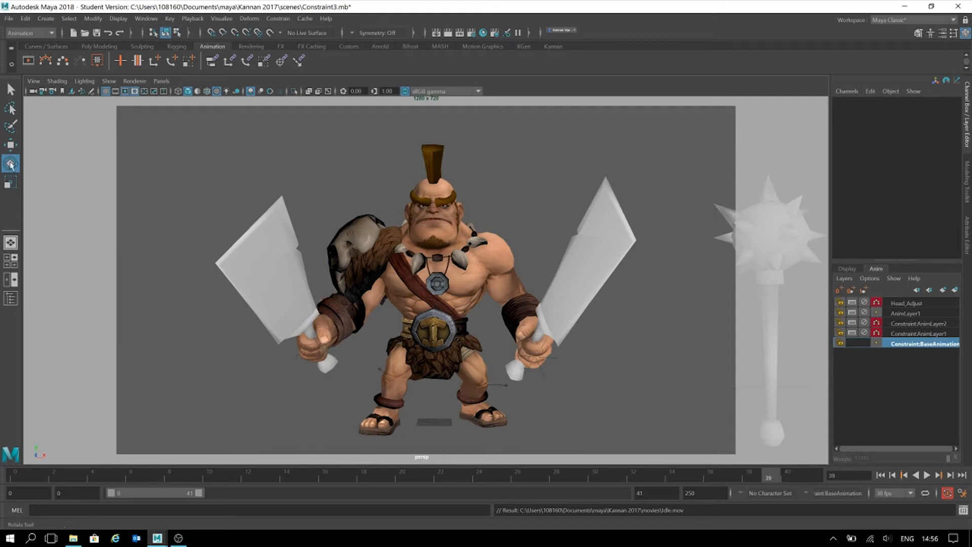
- Set the playblast time range to Start/End with an end time of 33
double_click(29, 61)
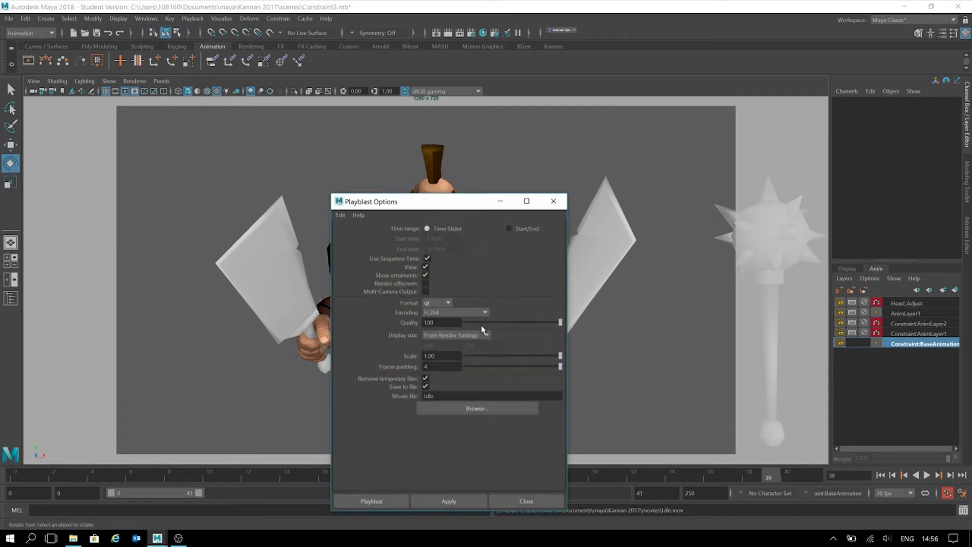
left_click(509, 229)
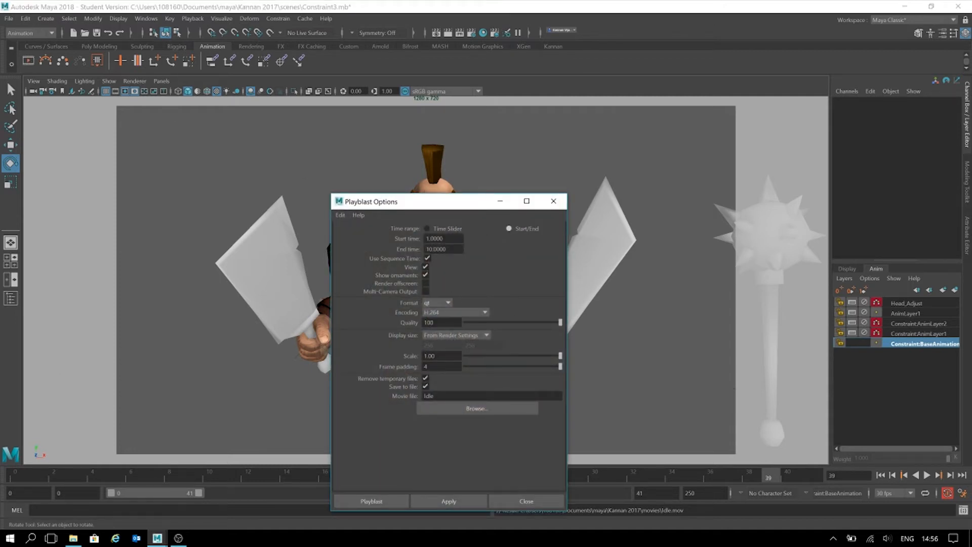
key("Tab")
key("Tab")
type("33")
key("Return")
- Playblast the Idle movie over the existing file, review and close it, and check the Time Slider preferences
left_click(380, 502)
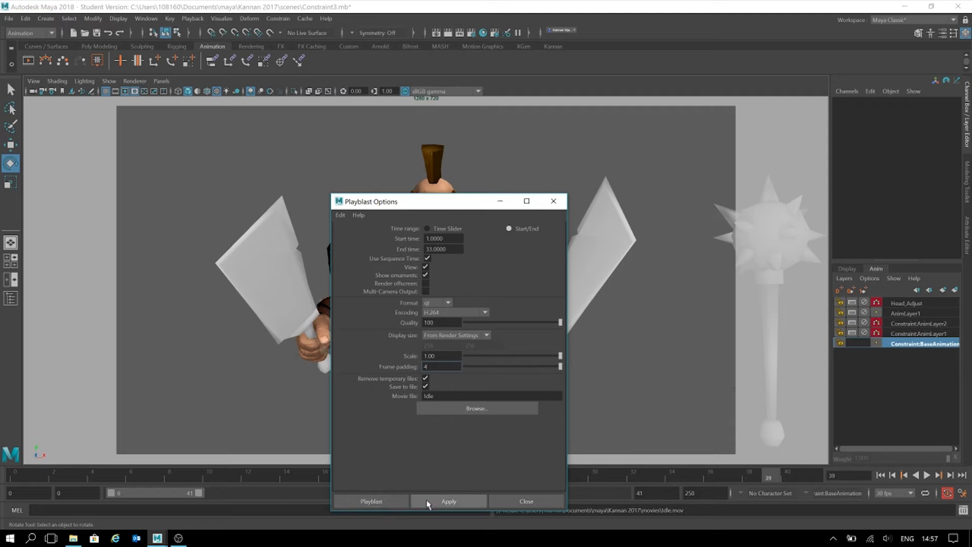
left_click(371, 502)
left_click(506, 276)
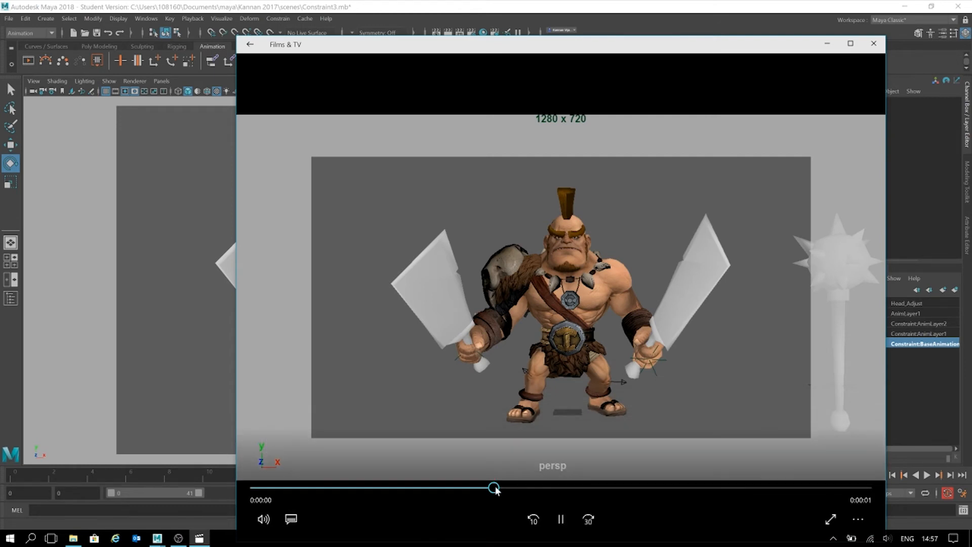
left_click(873, 44)
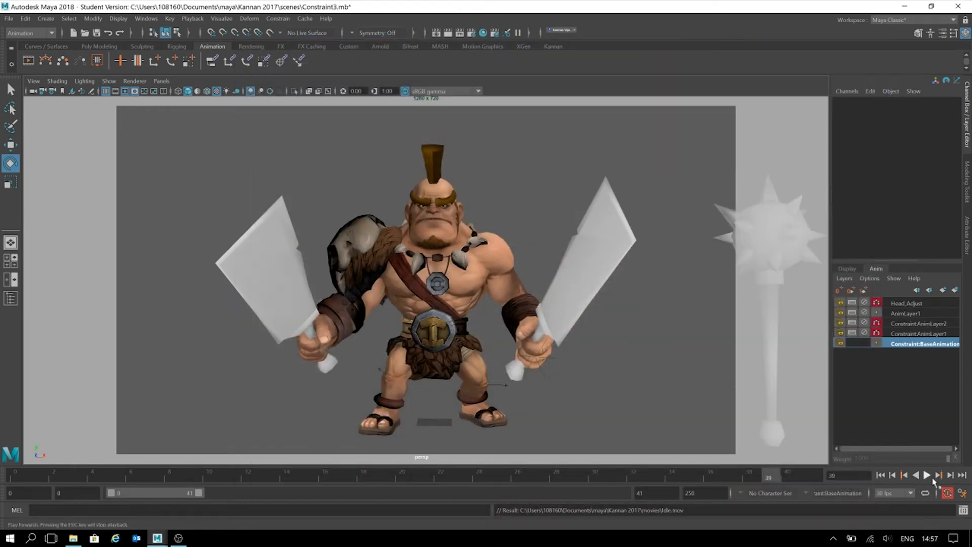
left_click(964, 494)
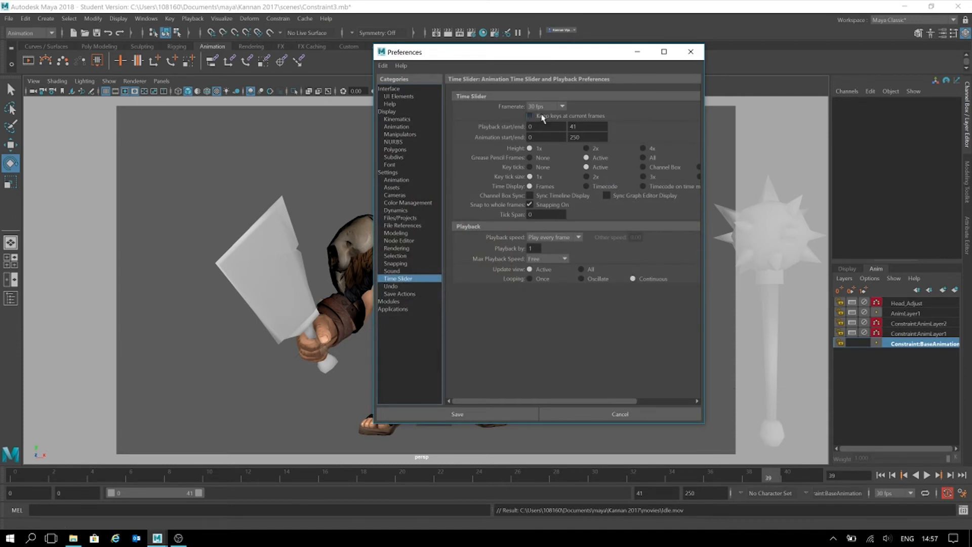
left_click(690, 51)
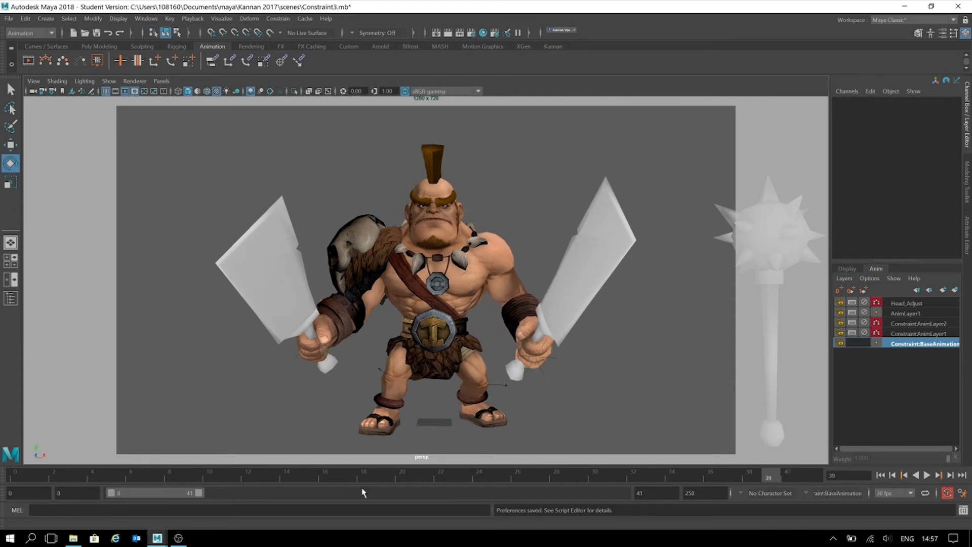
- Try playblasting Idle with the Animation encoding over the existing file, close the player, and return to frame 0
double_click(28, 61)
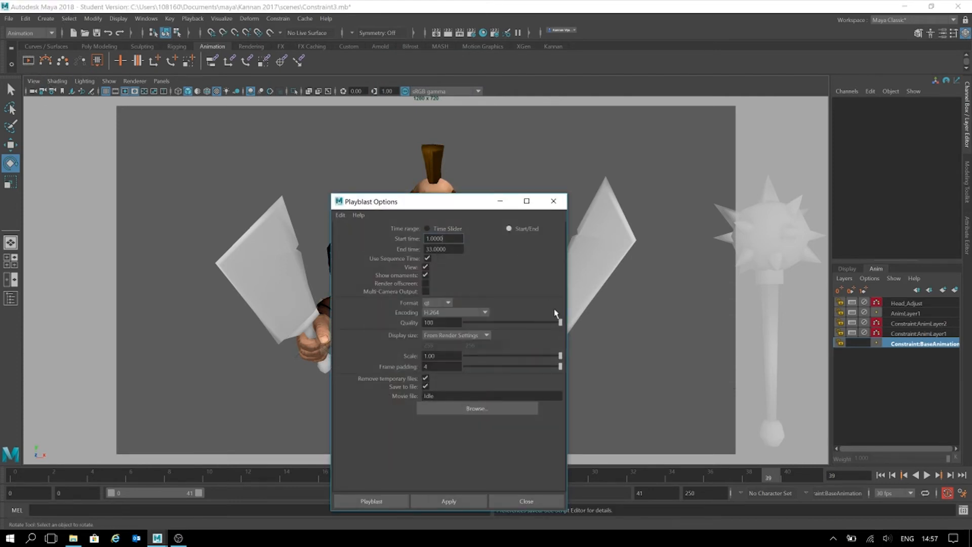
left_click(444, 313)
scroll(460, 398, "down", 2)
scroll(473, 390, "down", 3)
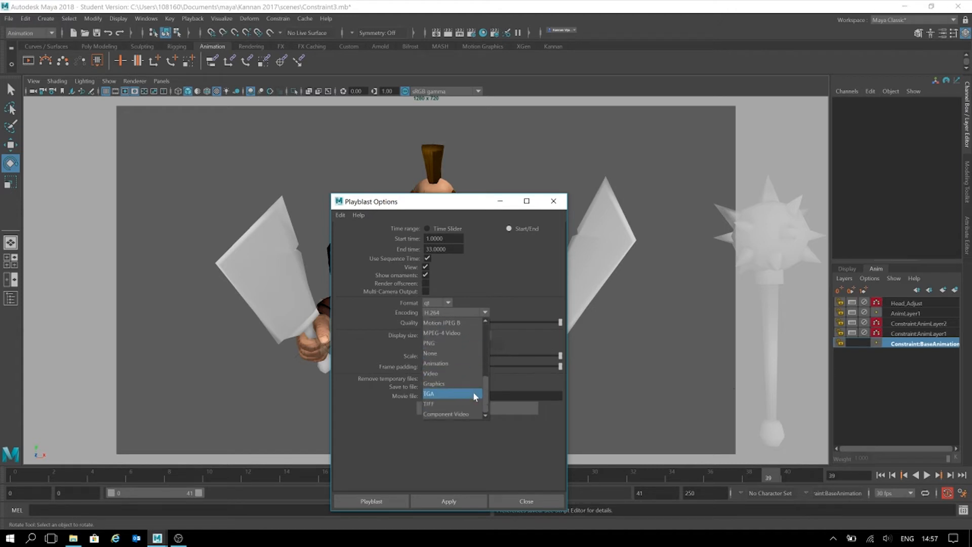
left_click(446, 362)
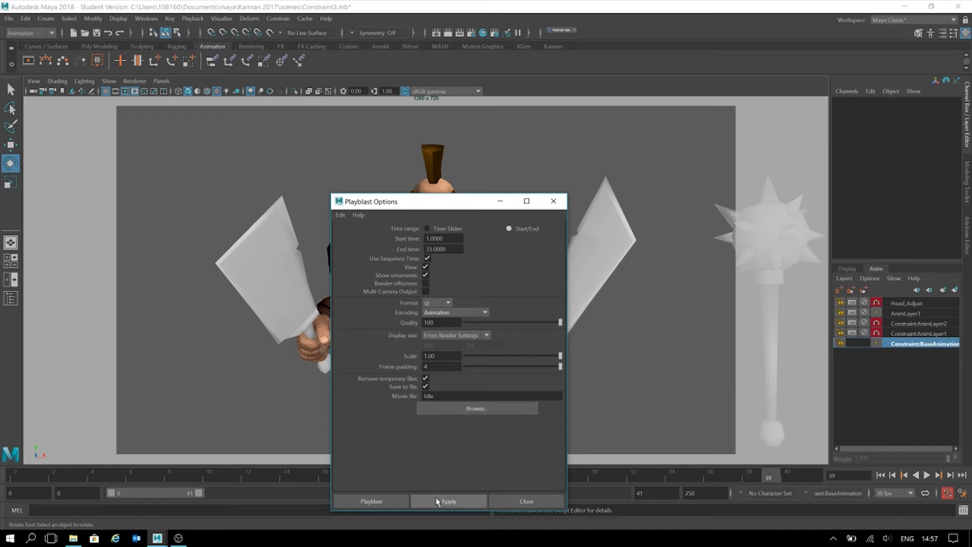
left_click(472, 502)
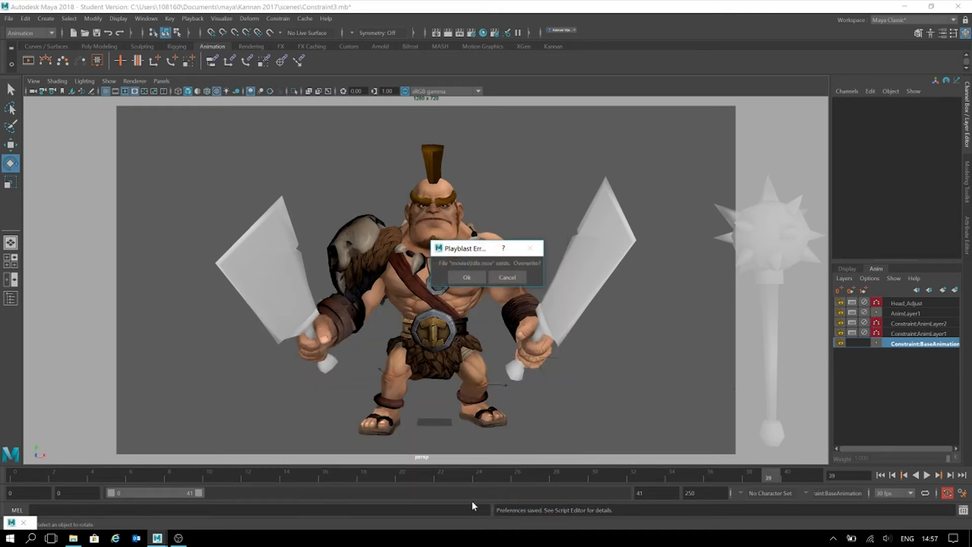
left_click(471, 277)
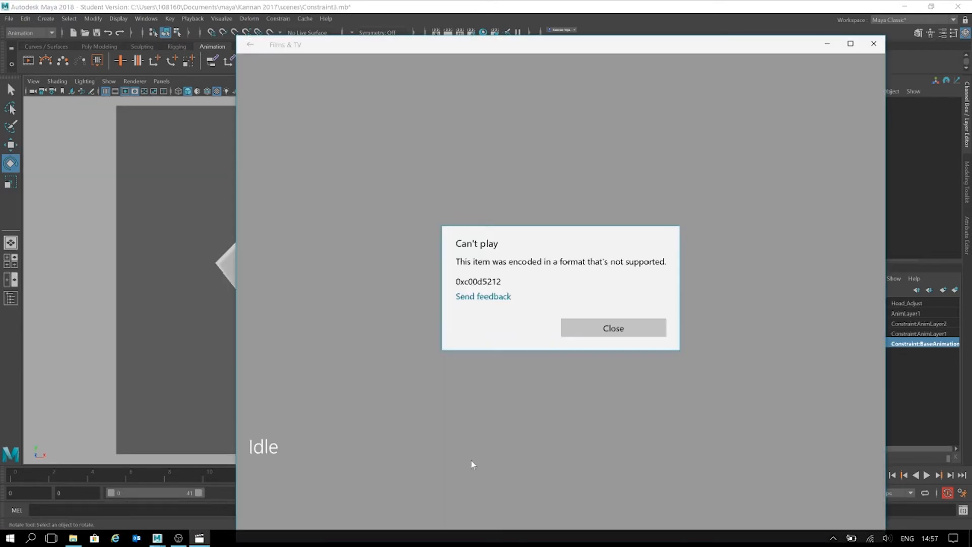
left_click(613, 327)
left_click(873, 43)
left_click(16, 478)
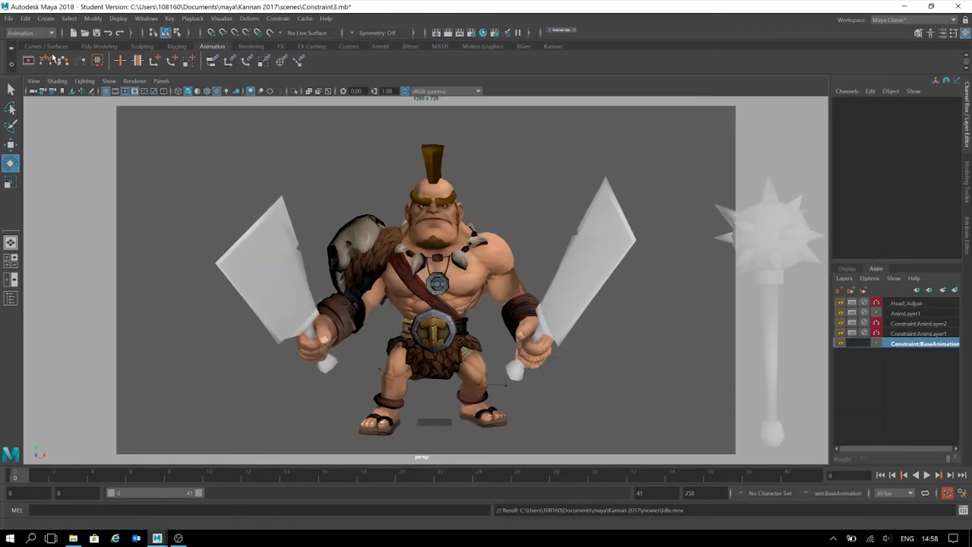
- Switch the playblast format to avi with encoding none, generate the Idle movie, and close the player after reviewing it
double_click(28, 61)
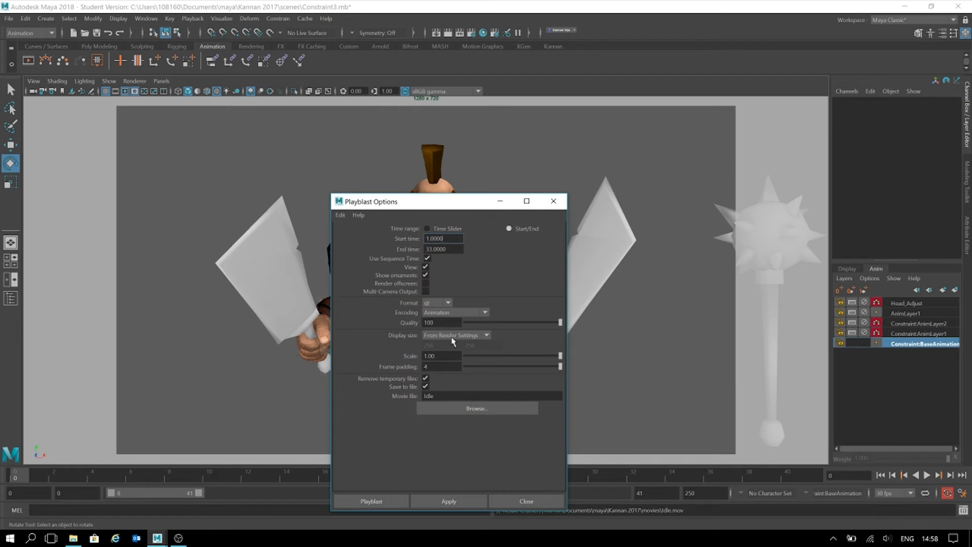
left_click(447, 303)
left_click(436, 323)
left_click(452, 314)
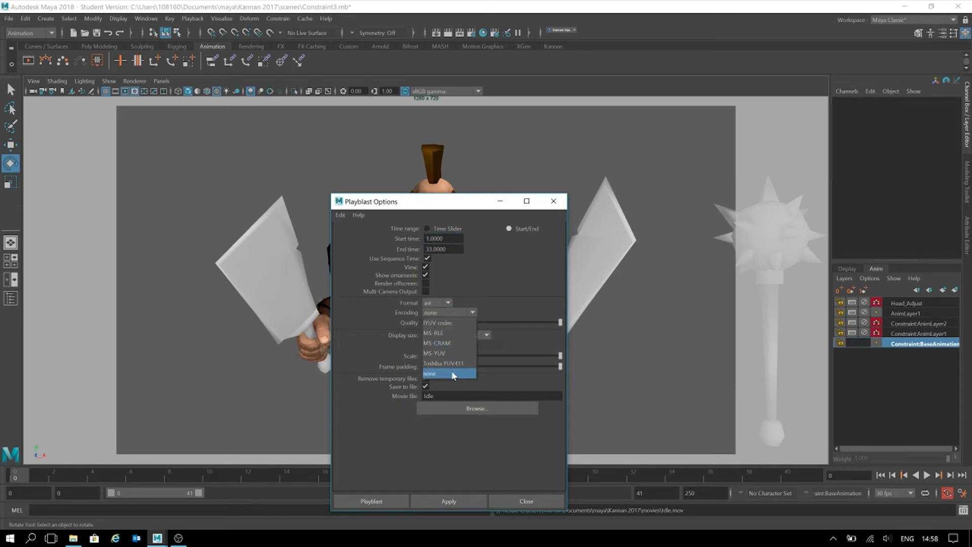
left_click(453, 375)
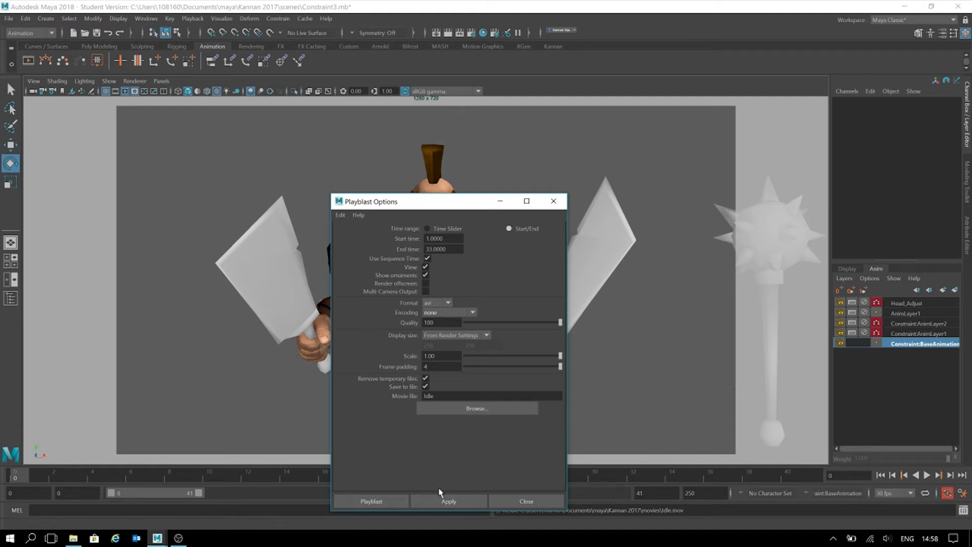
left_click(450, 502)
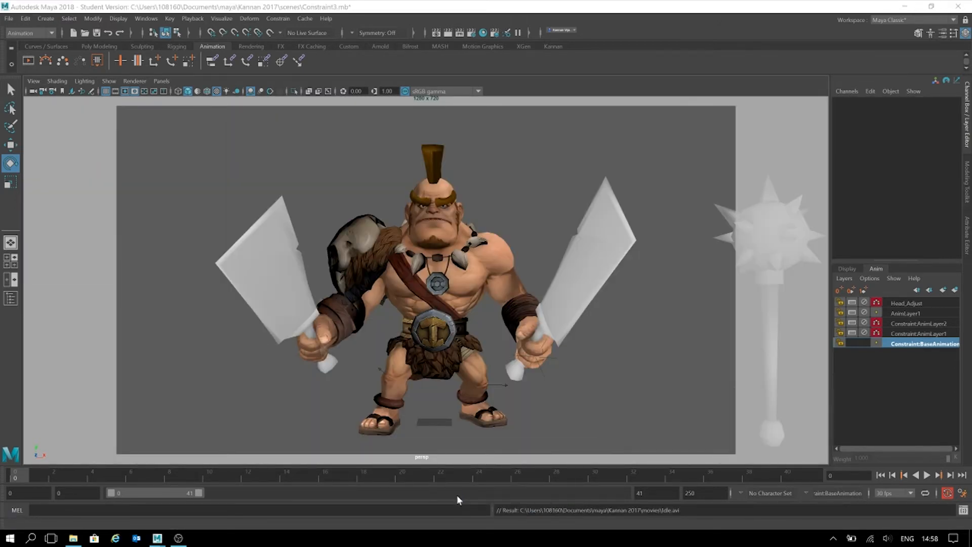
left_click(465, 220)
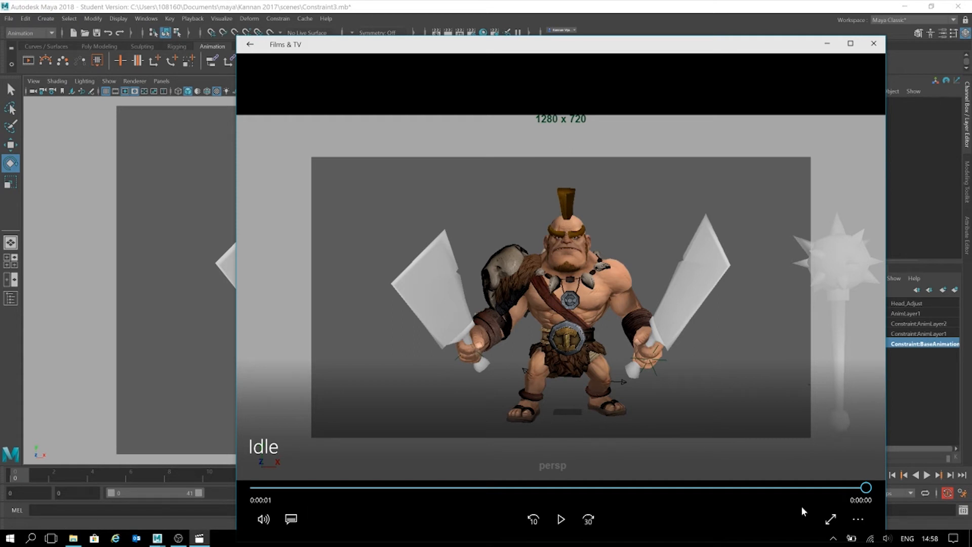
left_click(873, 44)
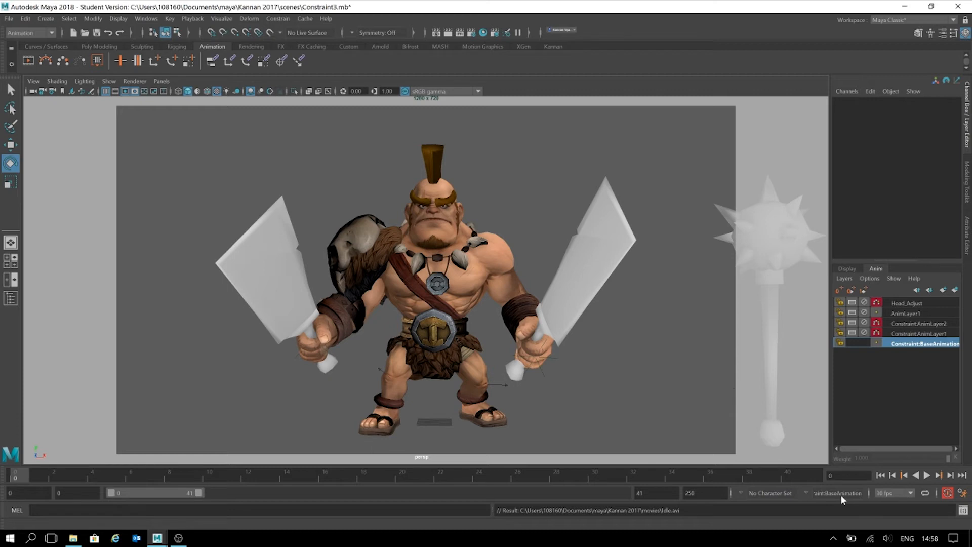
- Lock the Constraint:BaseAnimation layer and play the animation briefly in the viewport
left_click(901, 377)
left_click(840, 342)
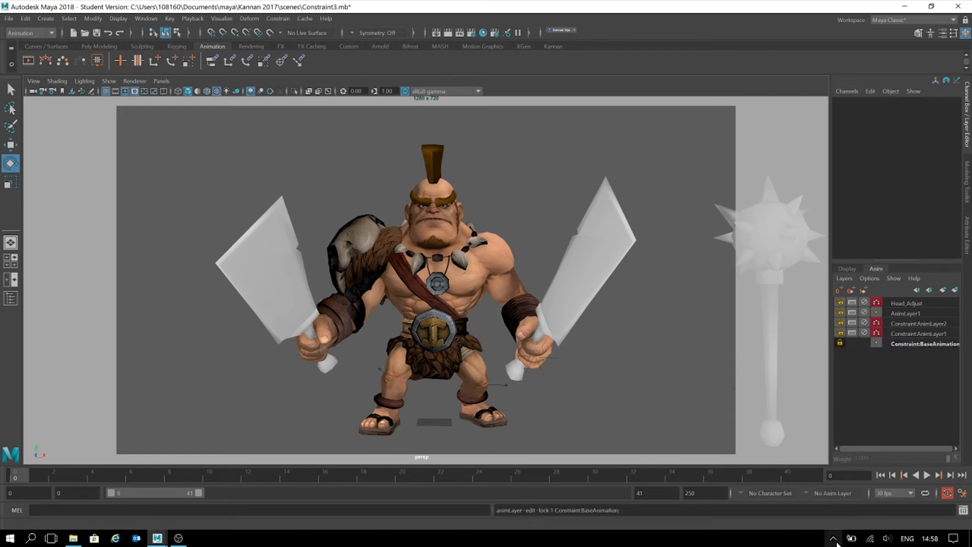
left_click(927, 475)
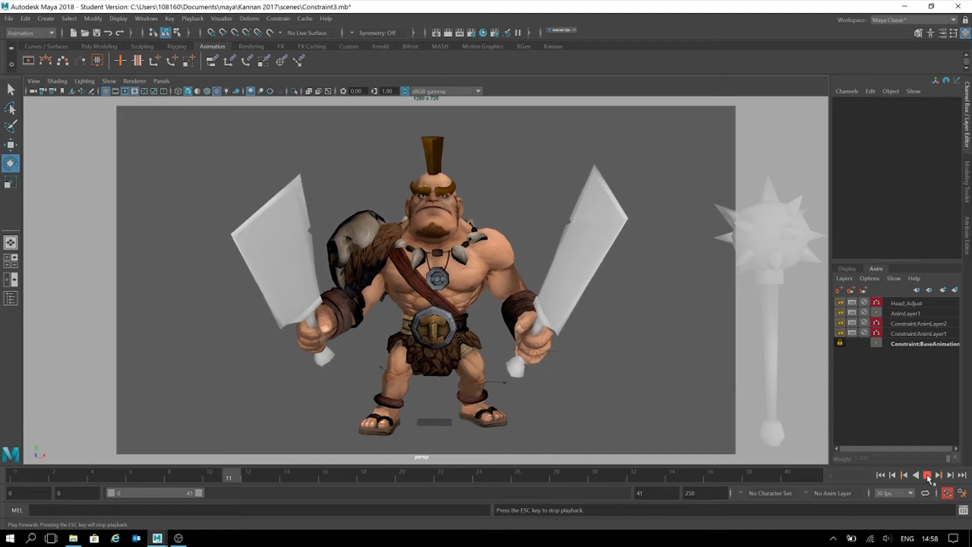
left_click(927, 475)
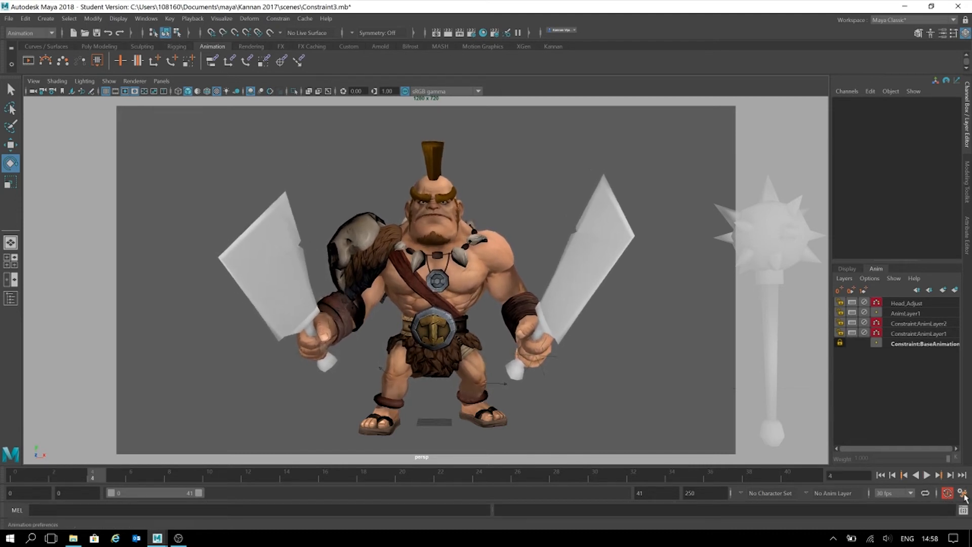
- Set the playback speed to 30 fps x 1, look over the Animation preferences, and save the settings
left_click(962, 493)
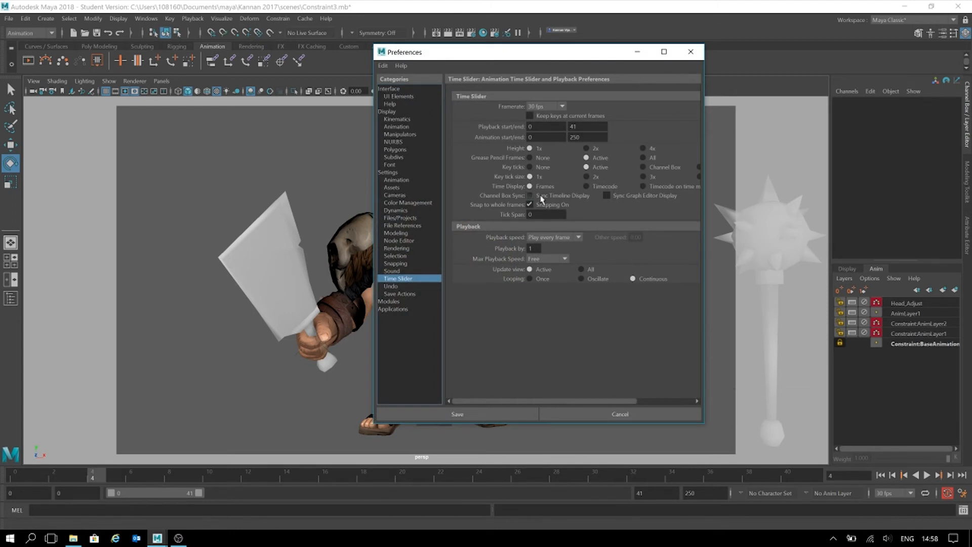
left_click(569, 238)
left_click(556, 258)
left_click(508, 418)
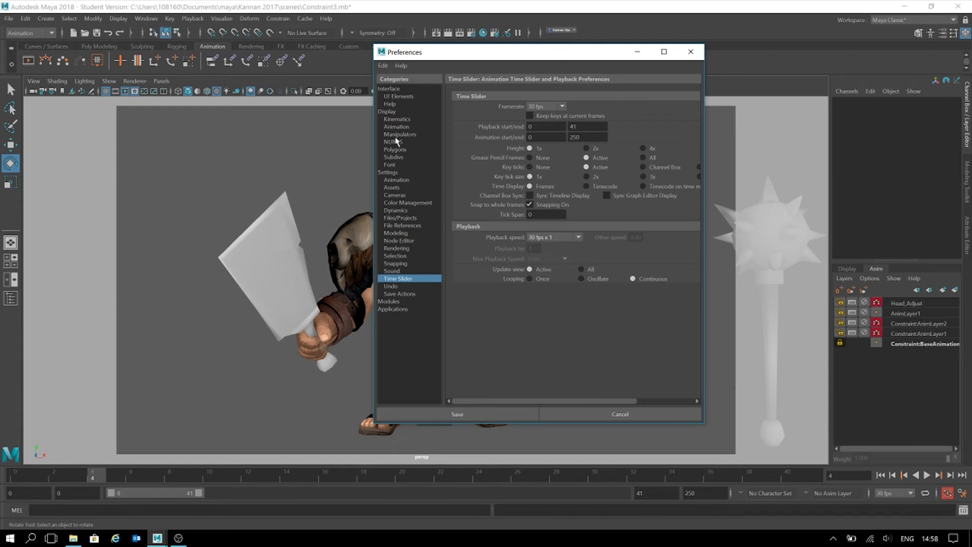
left_click(403, 181)
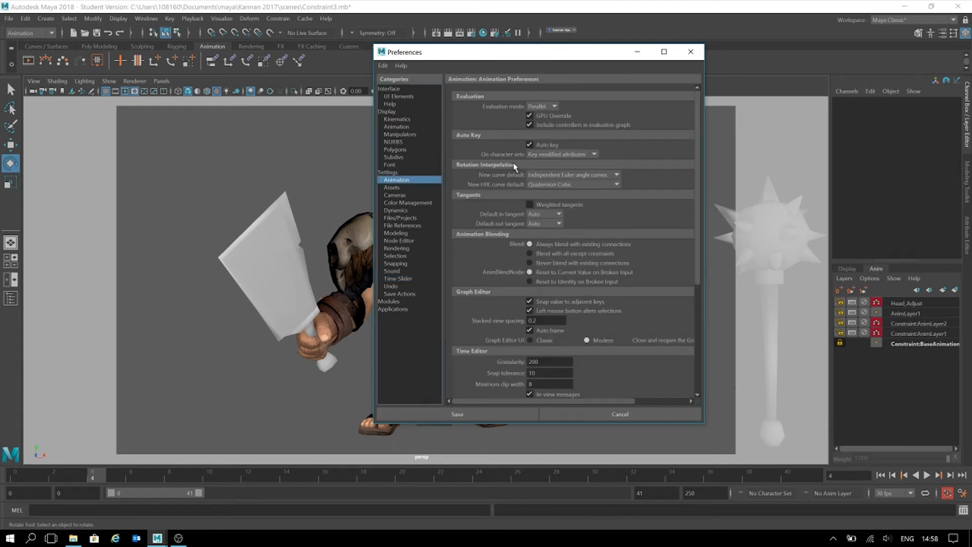
left_click(489, 420)
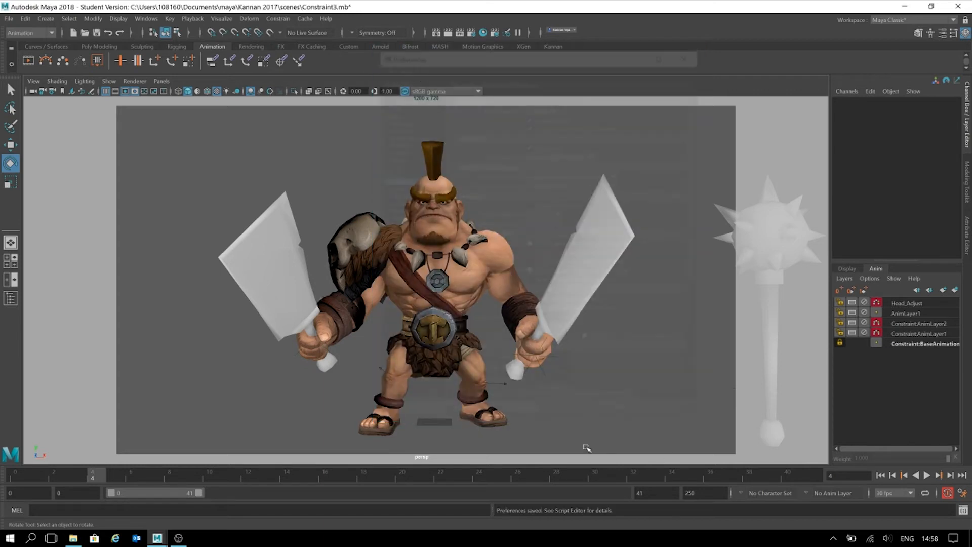
- Play the animation to check its timing and shorten the playback range to end at frame 34
left_click(927, 476)
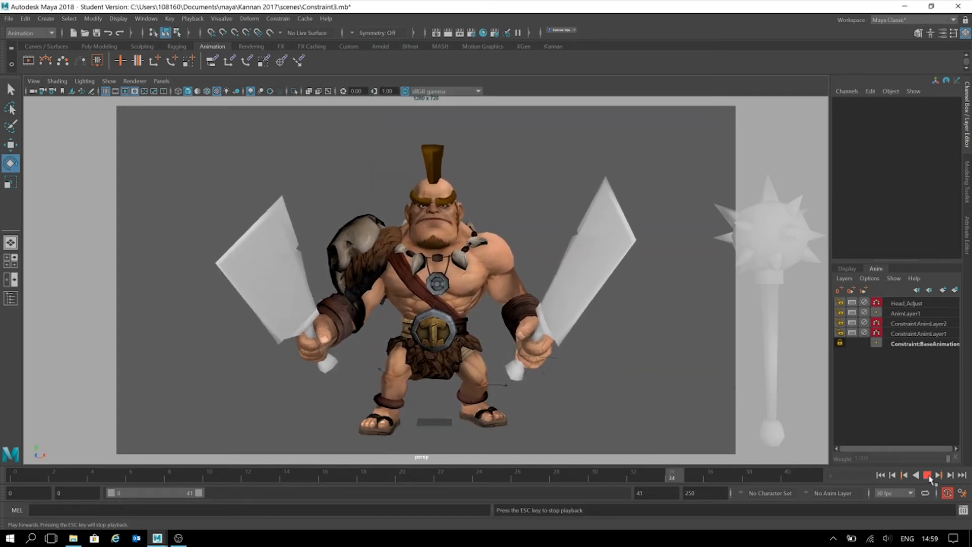
left_click(929, 477)
left_click_drag(198, 493, 184, 493)
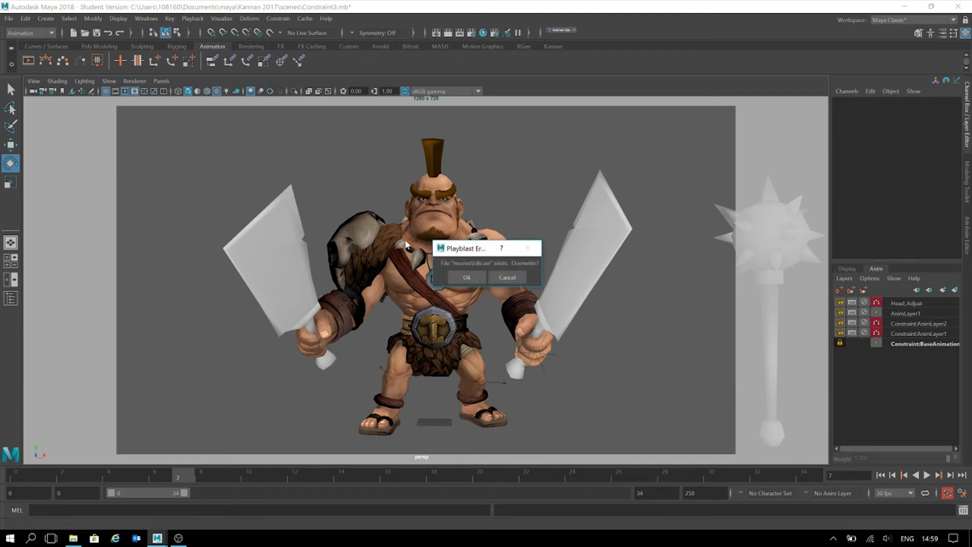
- Playblast Idle over the existing AVI, close the player after viewing it, and glance at the display layers
left_click(456, 277)
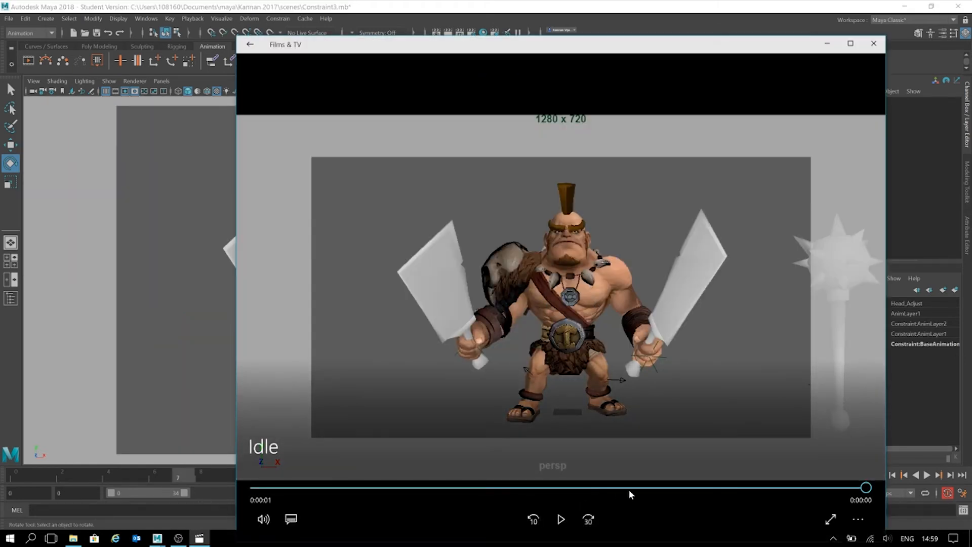
left_click(873, 44)
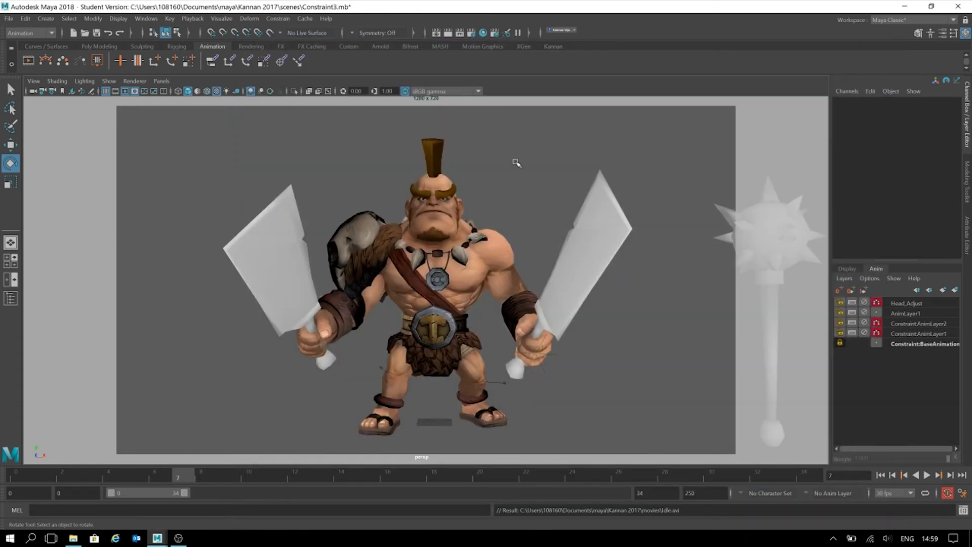
left_click(848, 269)
left_click(876, 270)
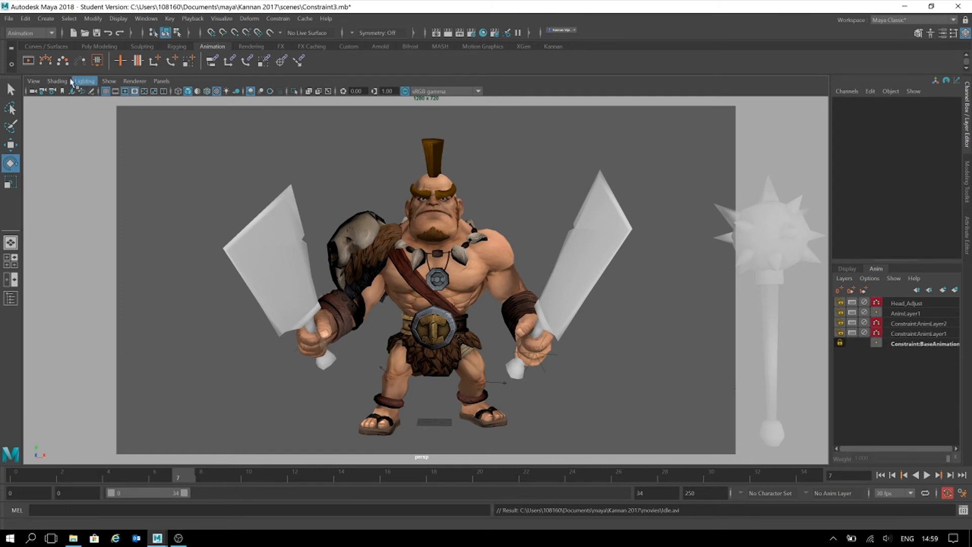
- Set the playblast time range back to Time Slider and generate the Idle movie over the existing AVI
double_click(29, 60)
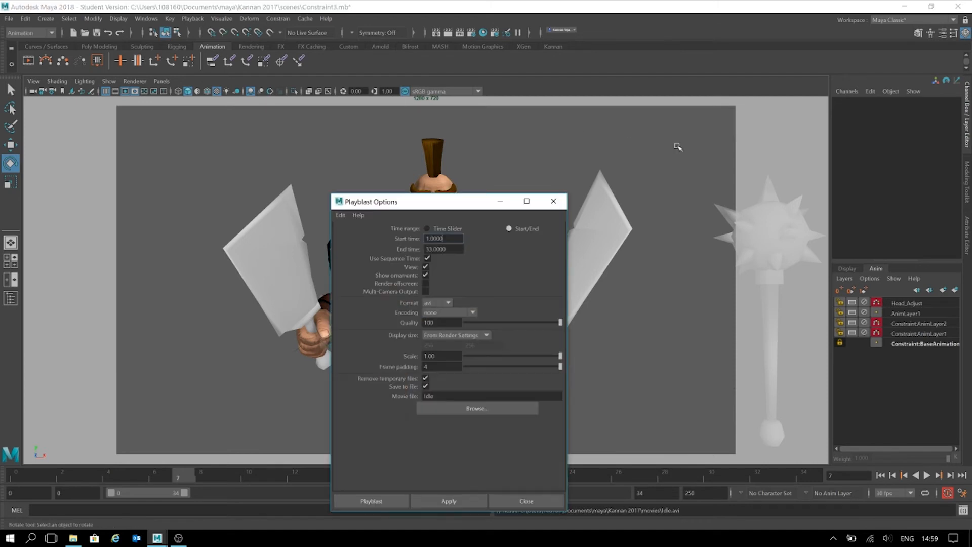
left_click(540, 191)
left_click(540, 223)
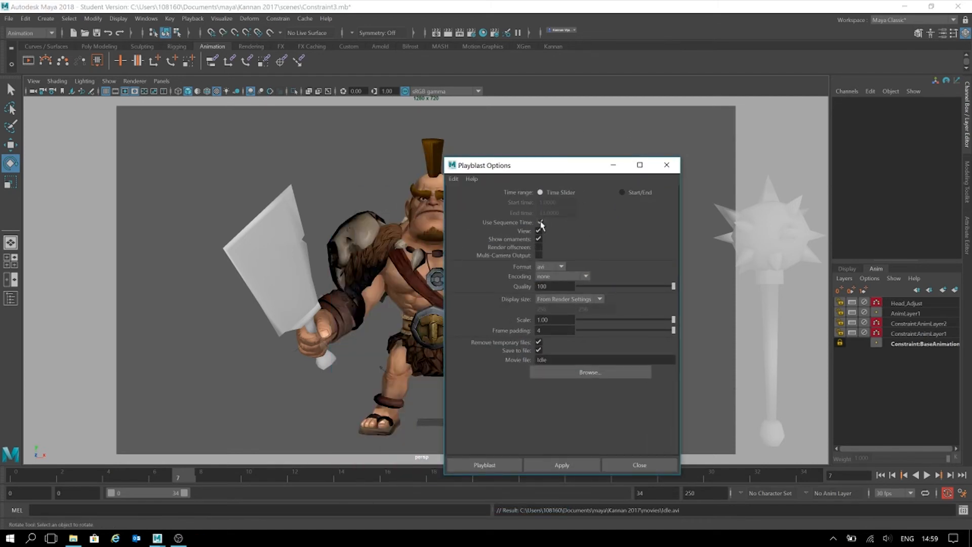
left_click(560, 465)
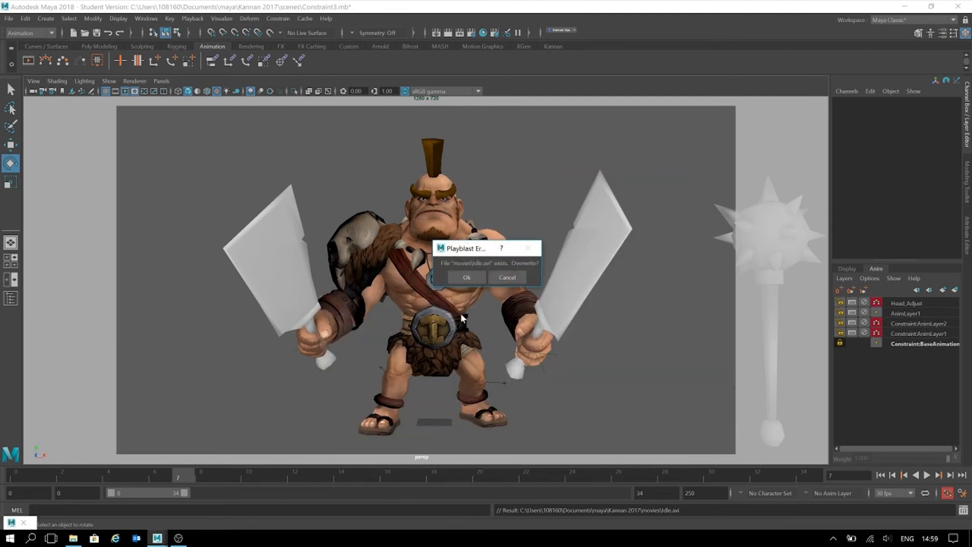
left_click(468, 278)
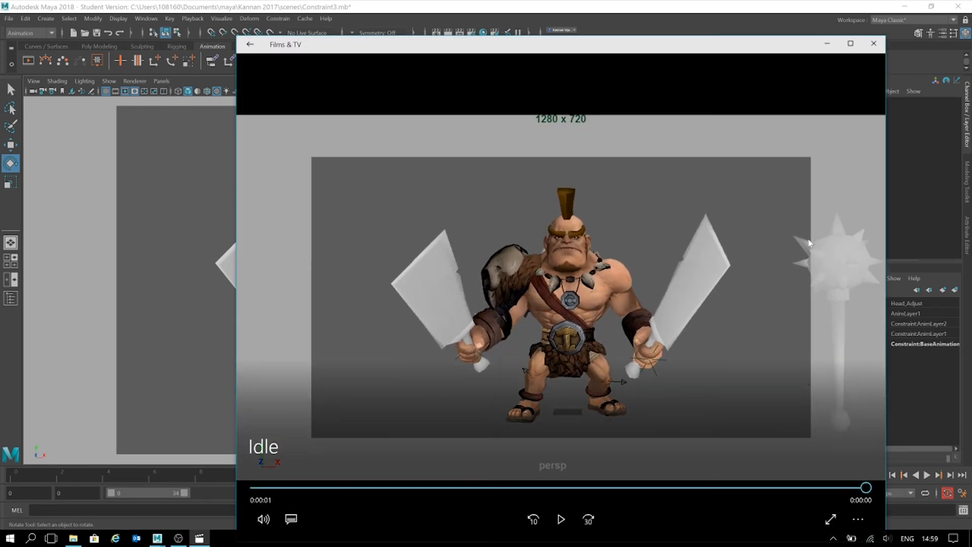
- Close the movie player after the Idle preview and open the Playblast options
left_click(873, 43)
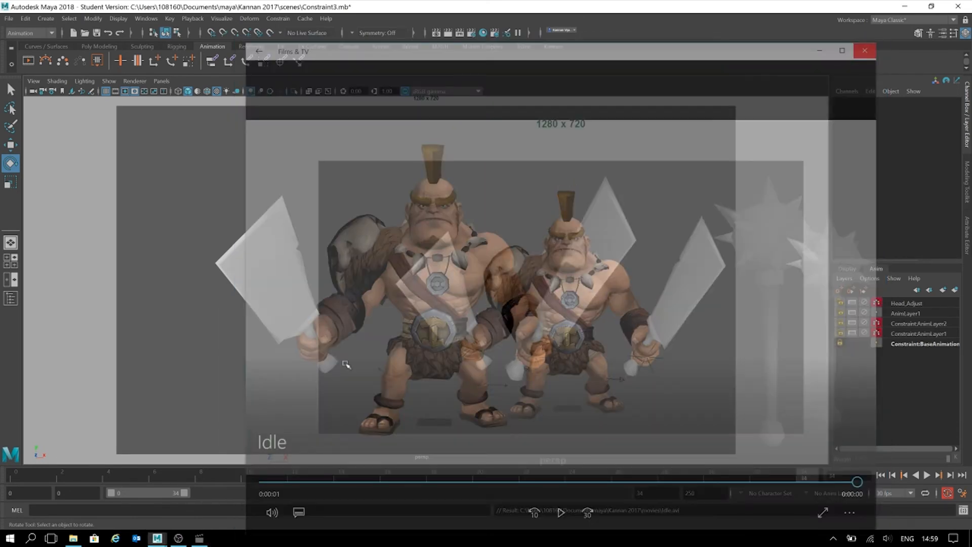
left_click(81, 536)
left_click(80, 537)
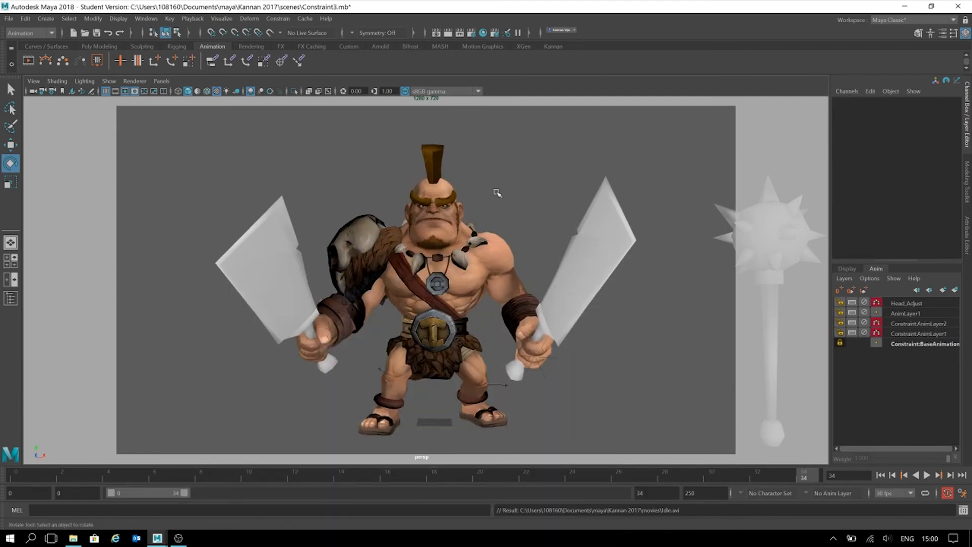
left_click(28, 63)
double_click(29, 63)
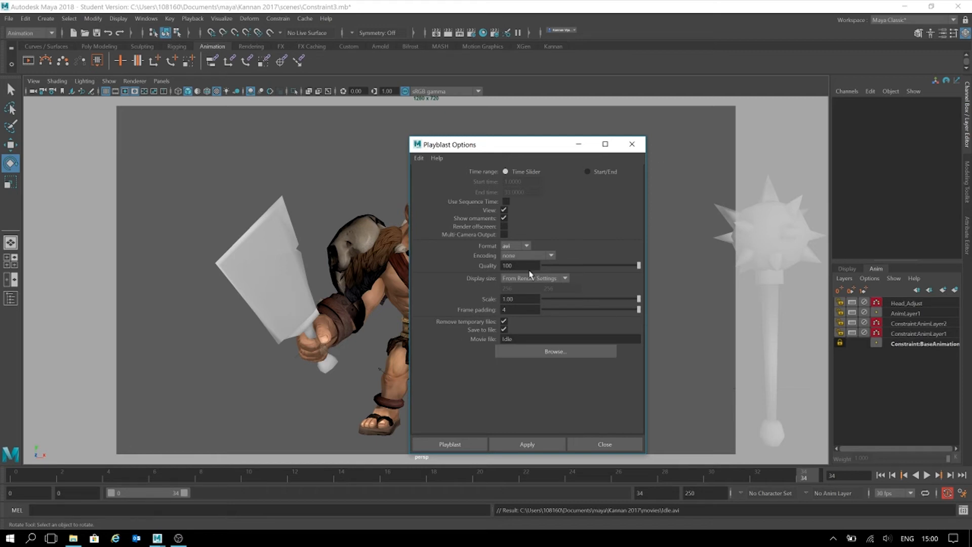
left_click(520, 246)
left_click(524, 258)
left_click(526, 248)
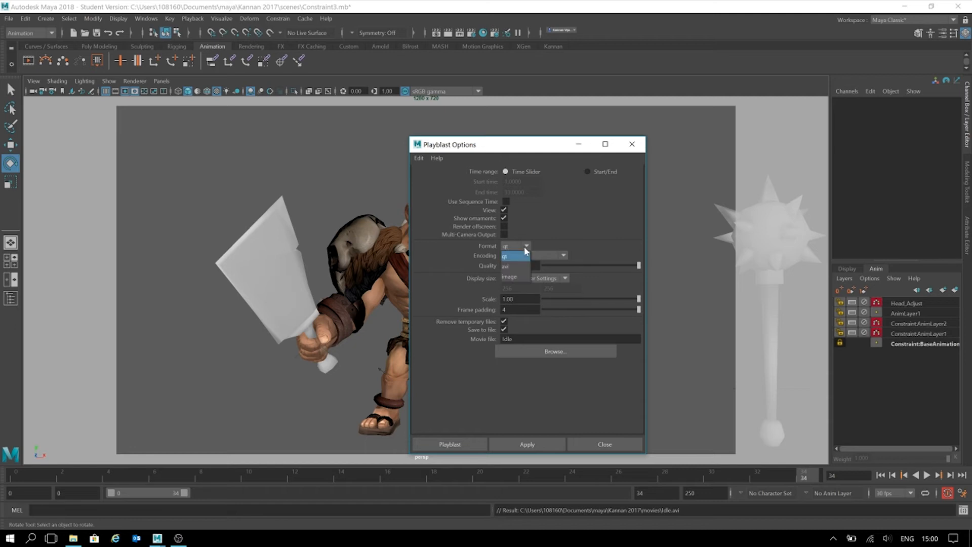
left_click(515, 267)
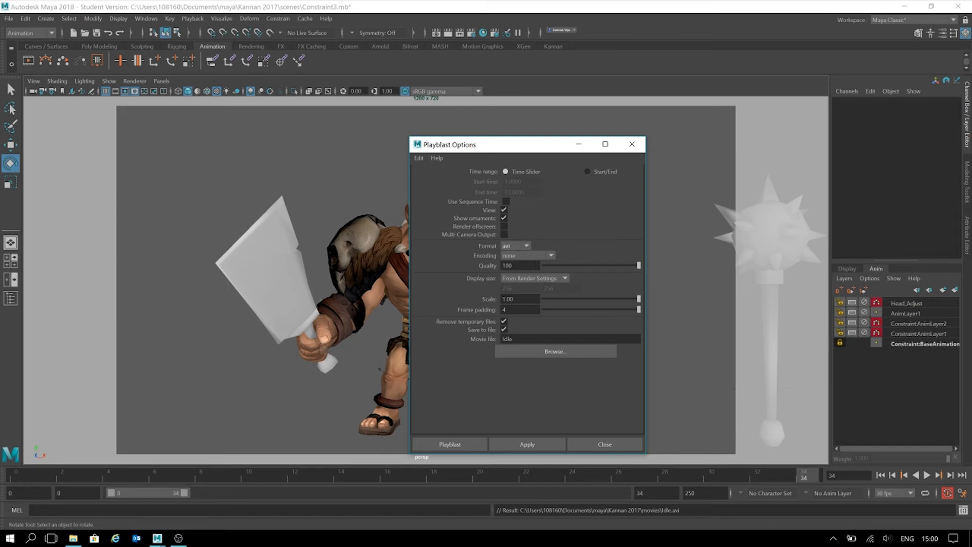
- Set the playblast format to qt with H.264 encoding and generate the Idle movie over the existing MOV
left_click(516, 246)
left_click(518, 257)
left_click(519, 256)
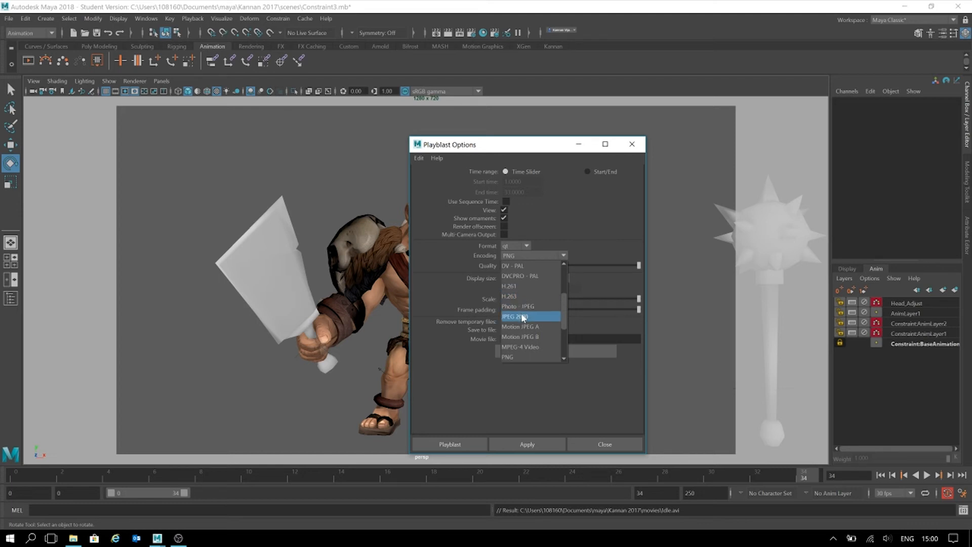
scroll(521, 350, "down", 1)
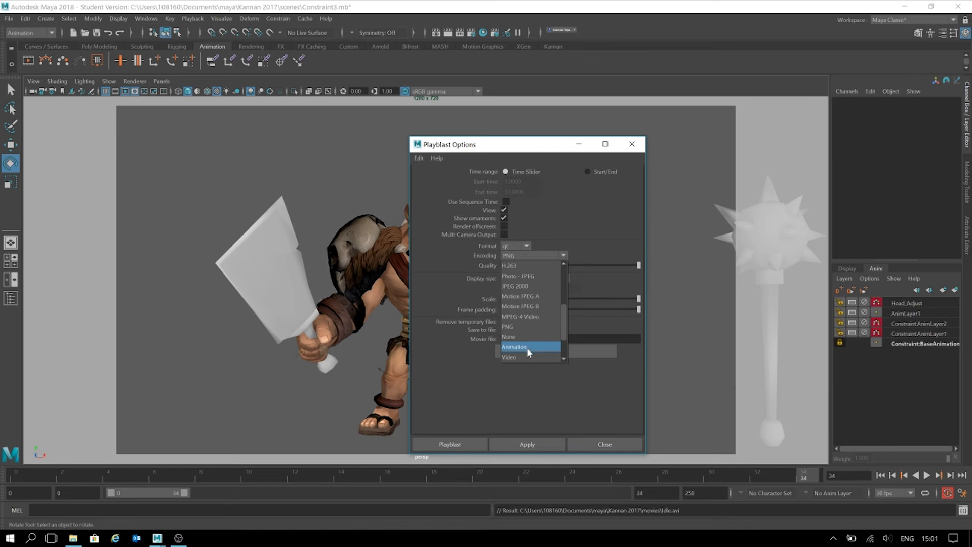
scroll(535, 278, "up", 1)
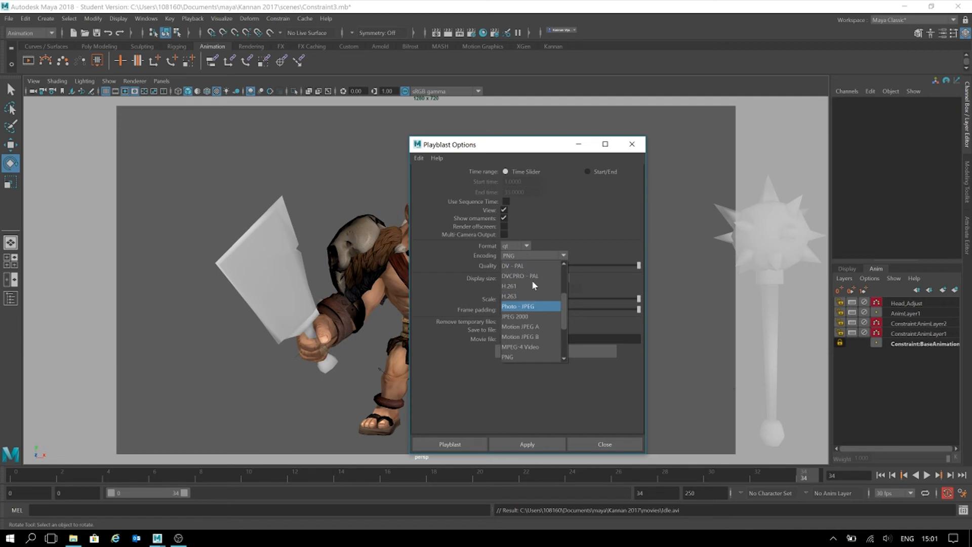
scroll(510, 289, "down", 3)
left_click(518, 268)
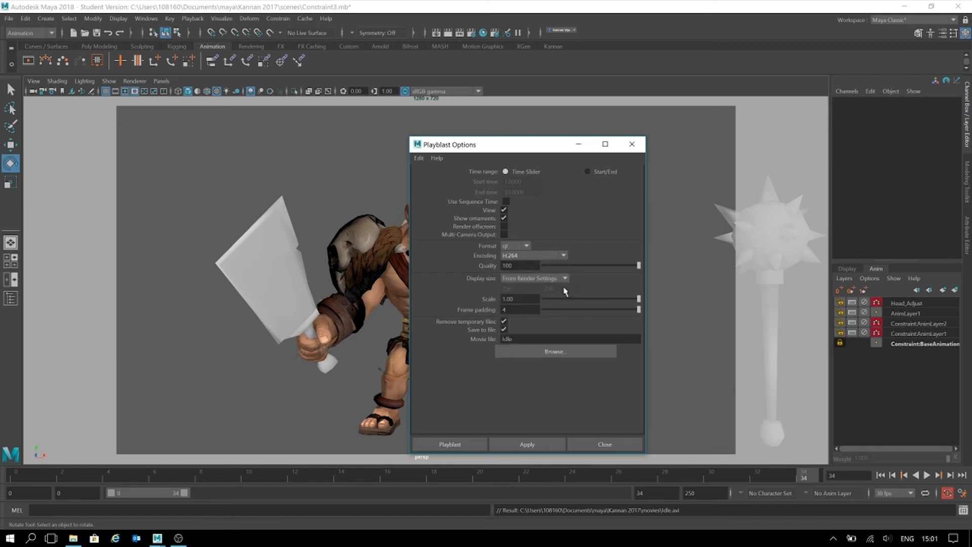
left_click(450, 444)
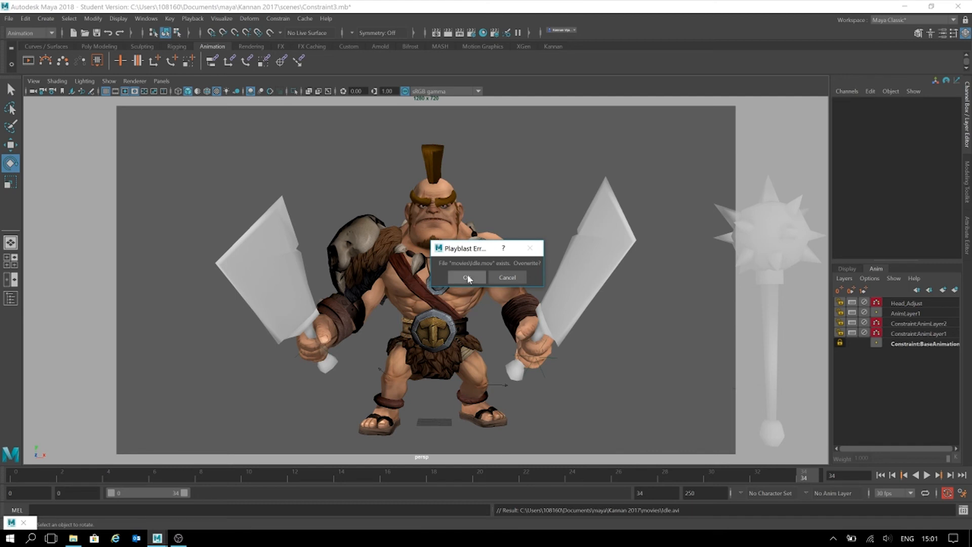
left_click(466, 277)
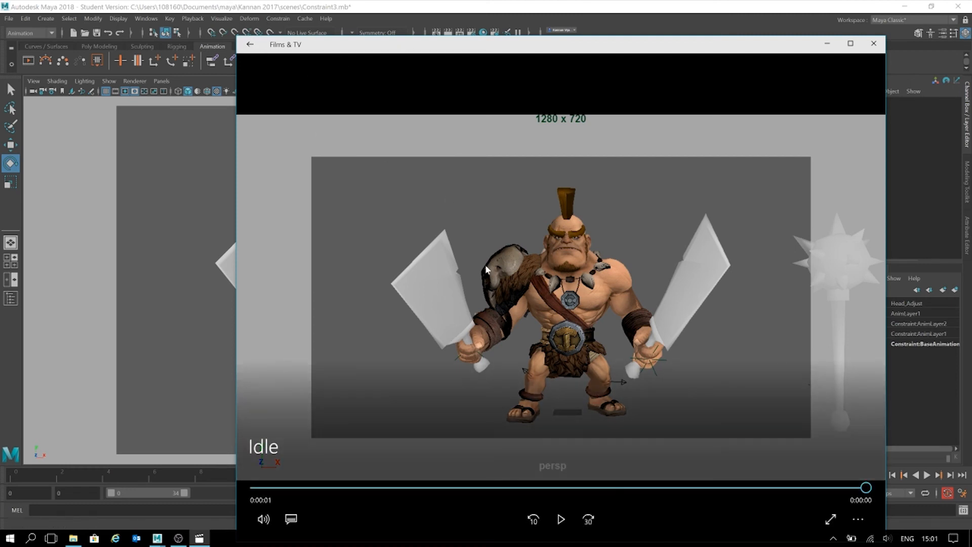
- Watch the Idle movie in the player with Repeat switched on, and close the player after pausing it
left_click(857, 519)
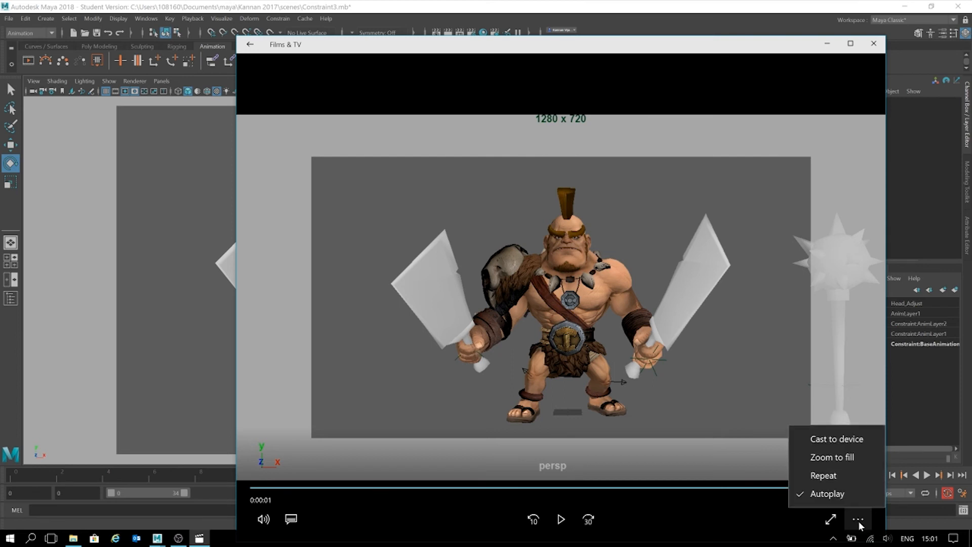
left_click(823, 476)
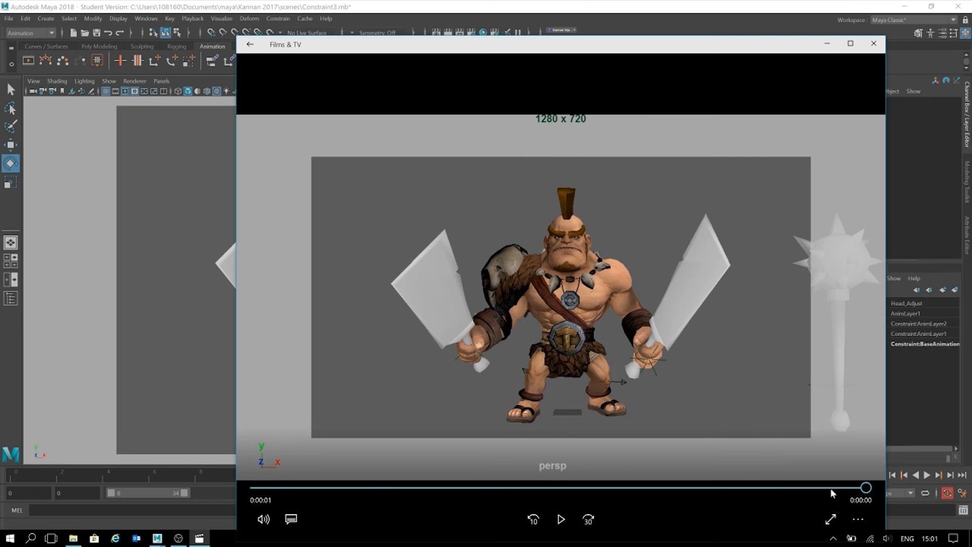
left_click(560, 519)
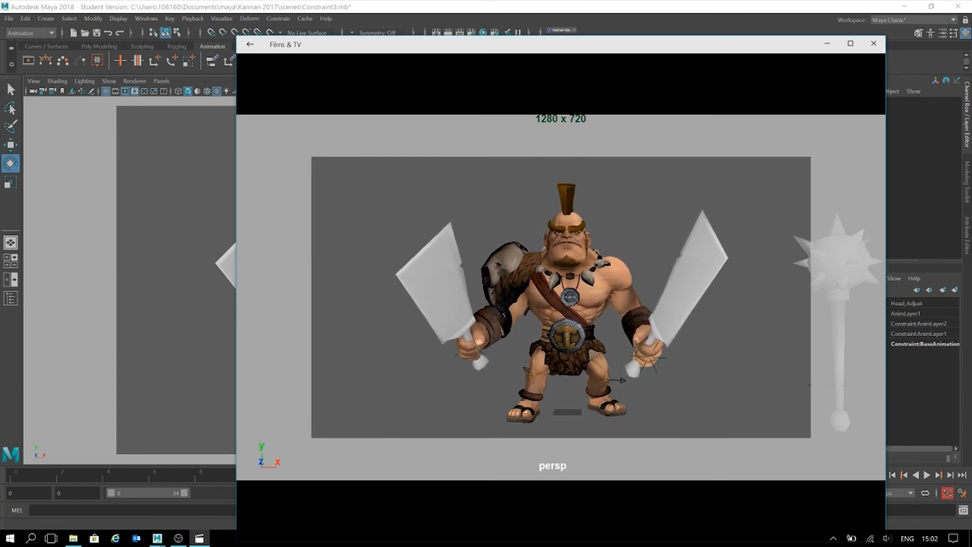
mouse_move(660, 418)
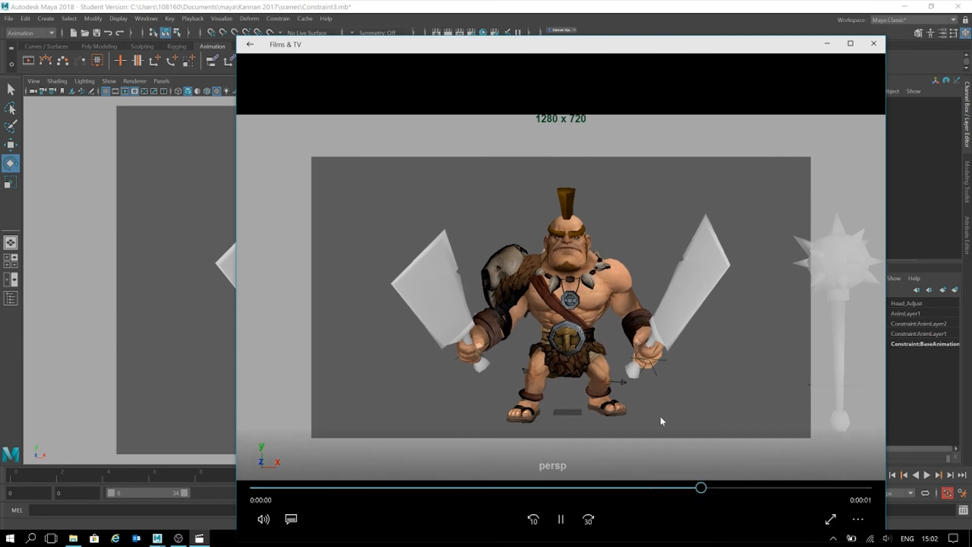
left_click(560, 519)
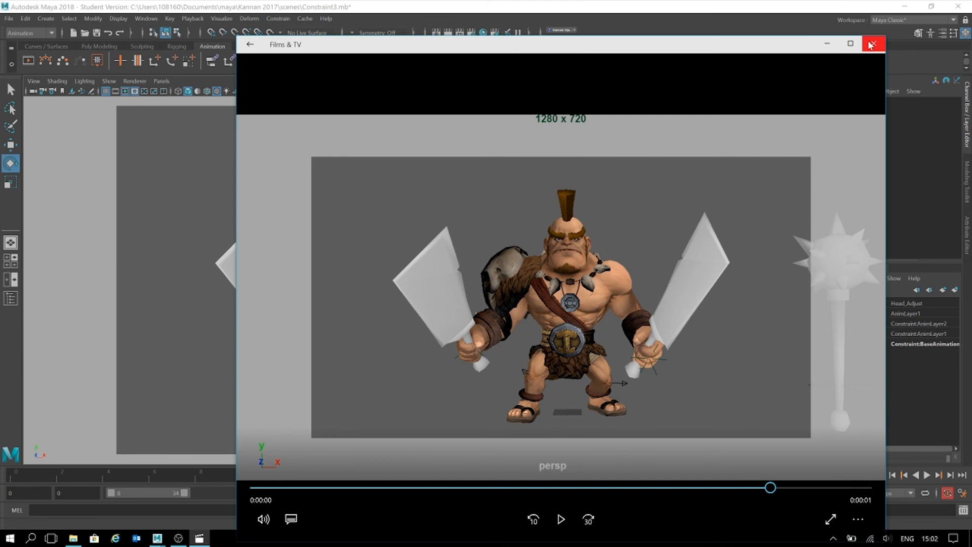
left_click(869, 45)
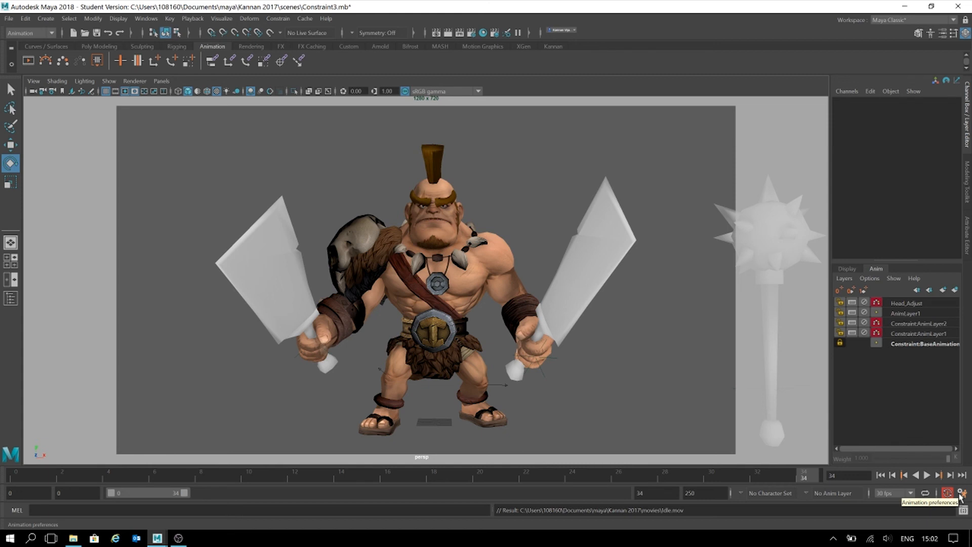
- Look over the playback speed choices in the Time Slider preferences and cancel the dialog
left_click(960, 494)
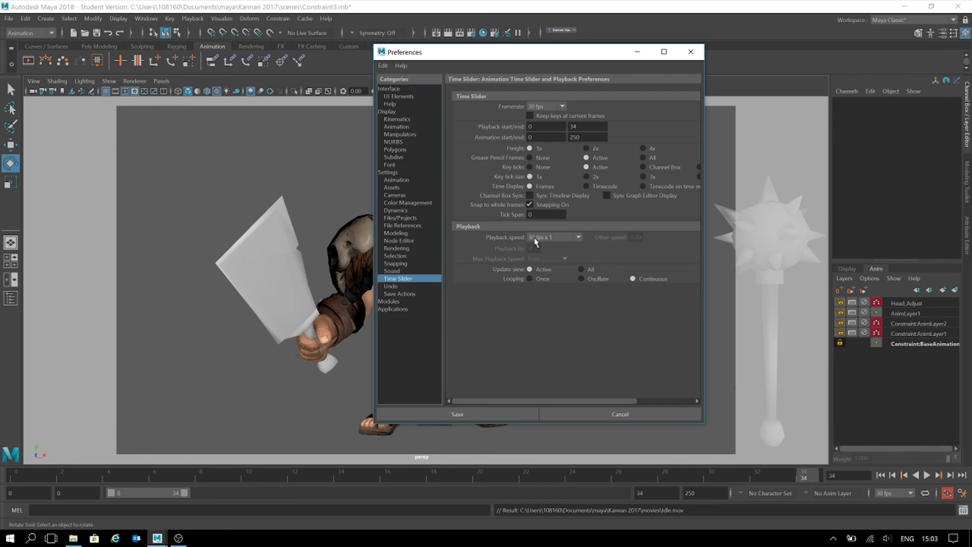
left_click(564, 237)
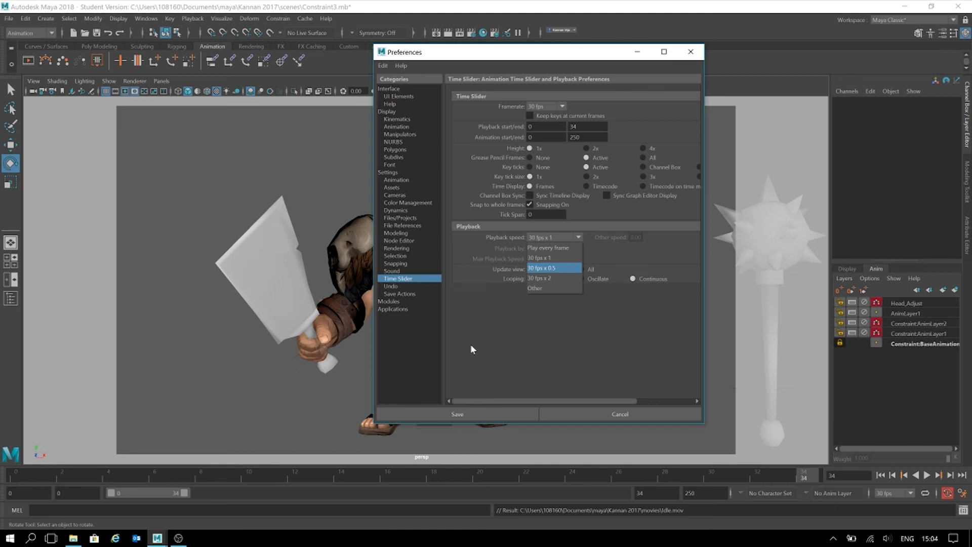
left_click(599, 415)
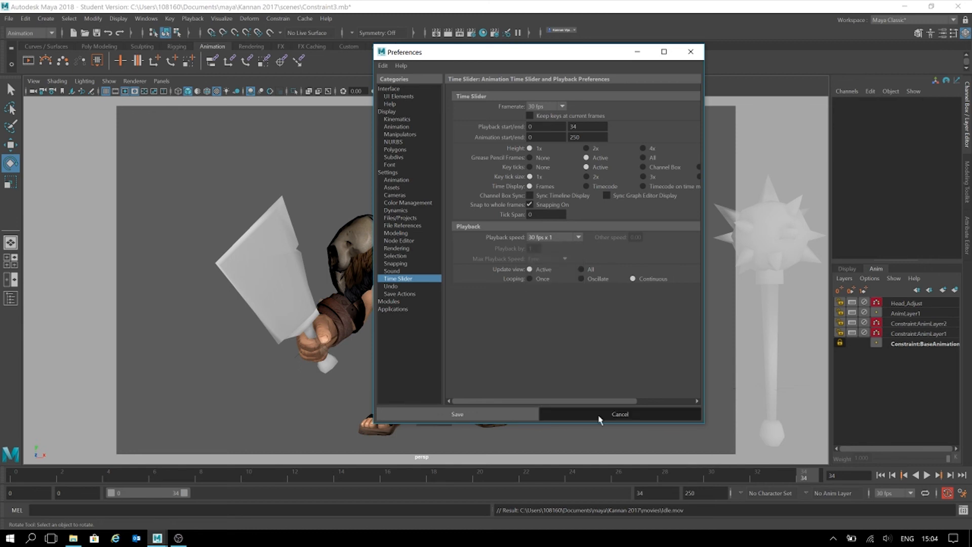
left_click(599, 416)
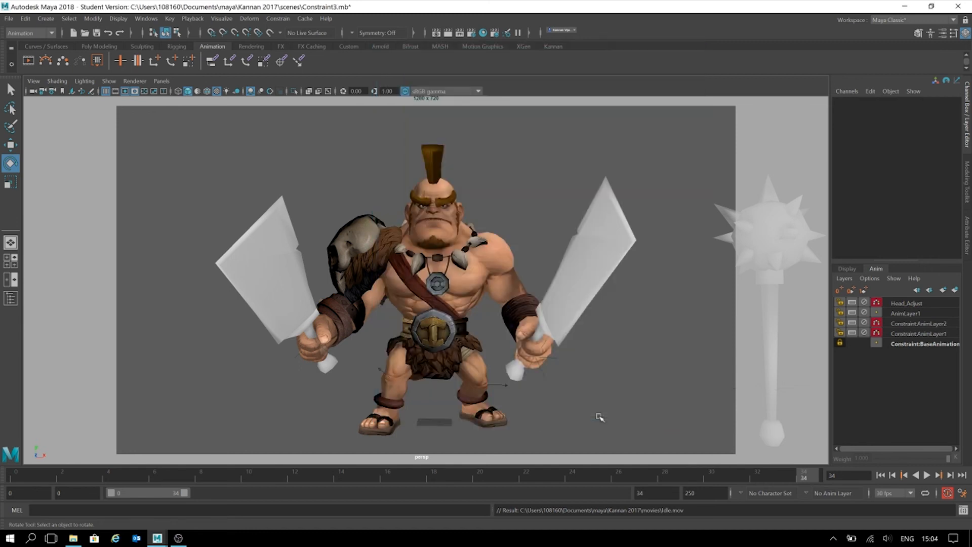